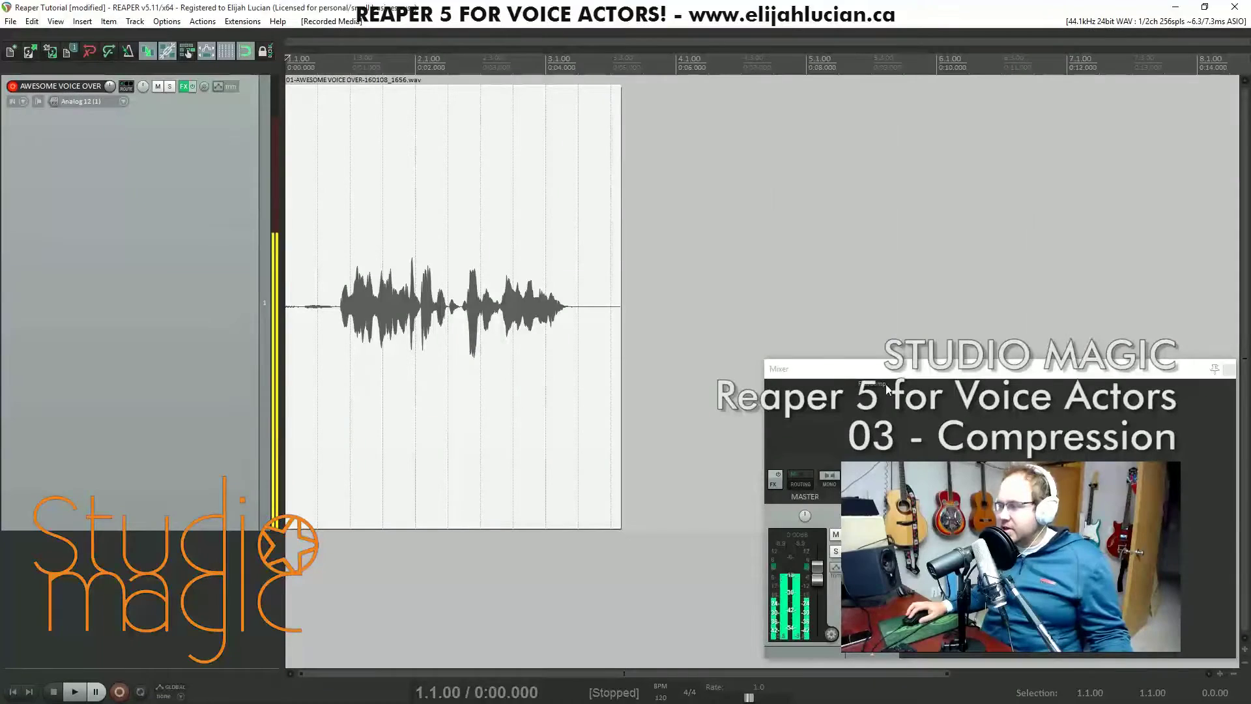
# Play back the voice-over recording and hide the mixer window.
pyautogui.click(965, 426)
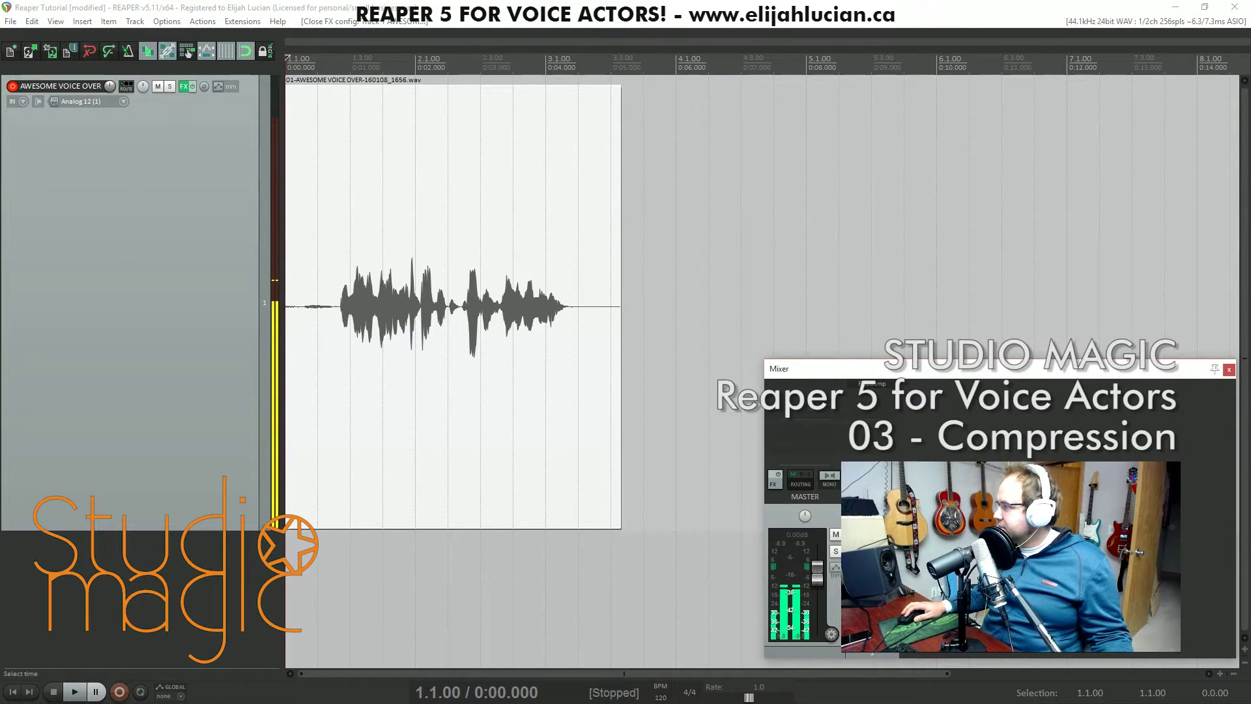
pyautogui.click(183, 86)
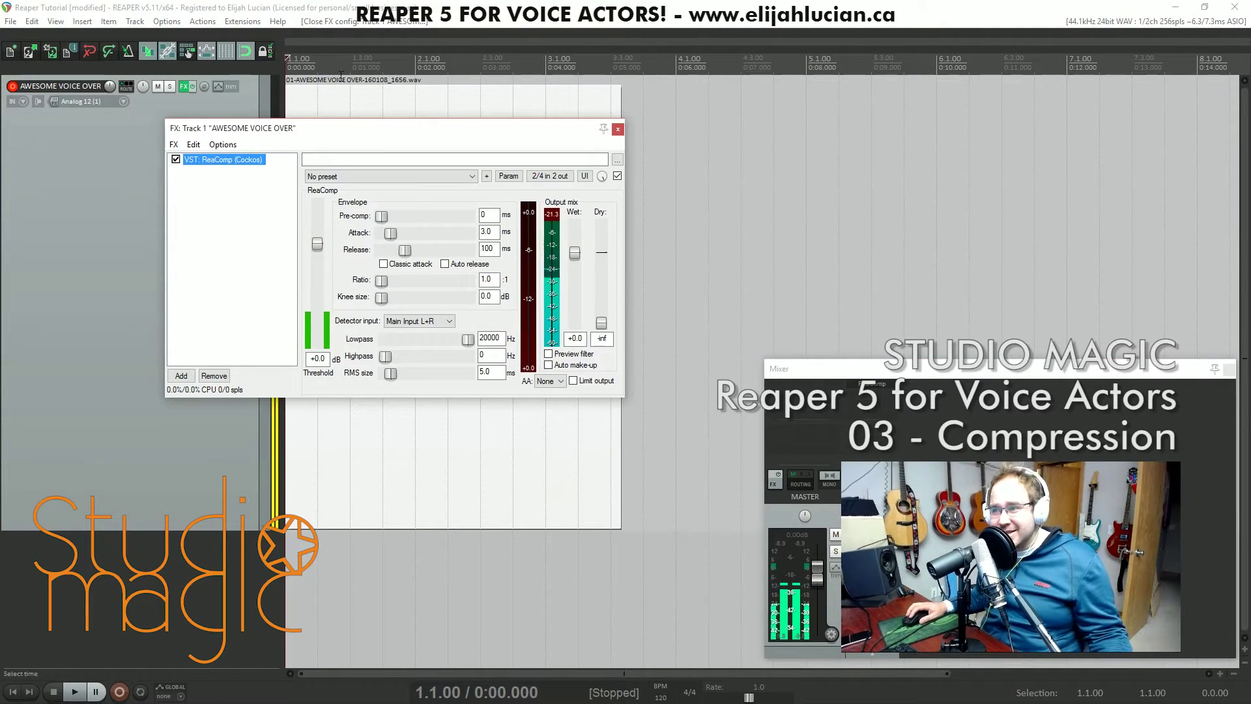
pyautogui.press('Escape')
pyautogui.press('space')
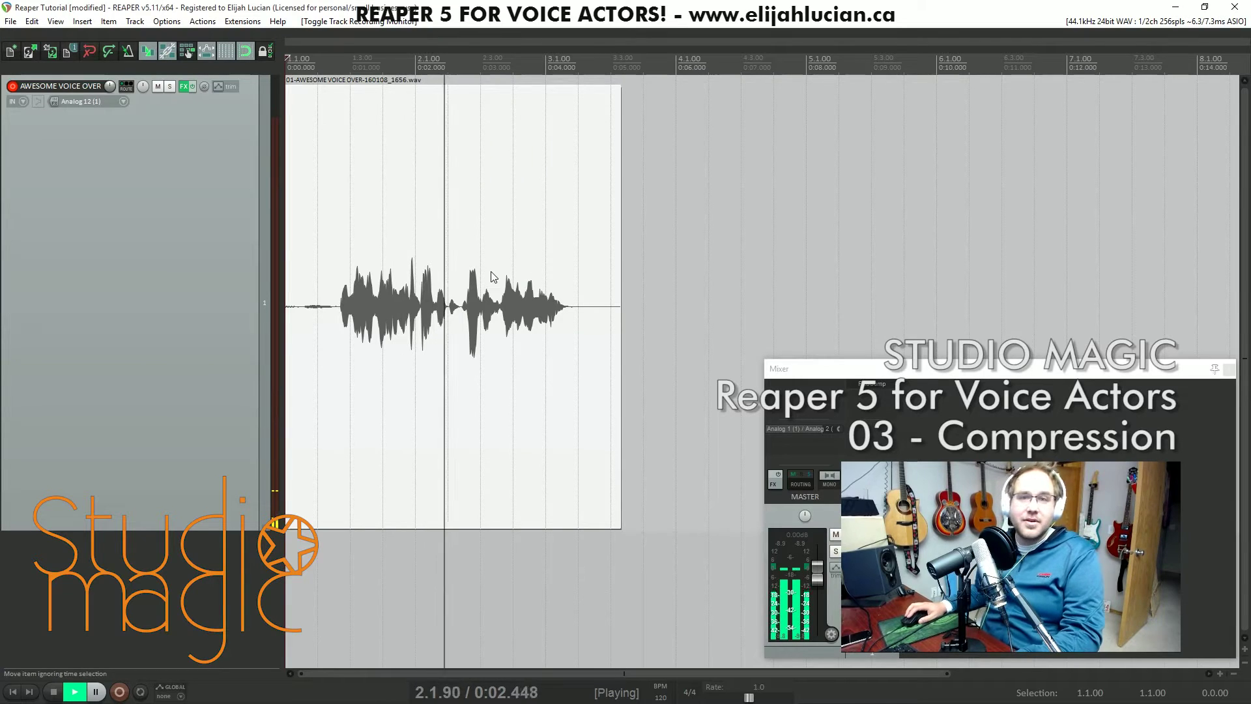
pyautogui.press('space')
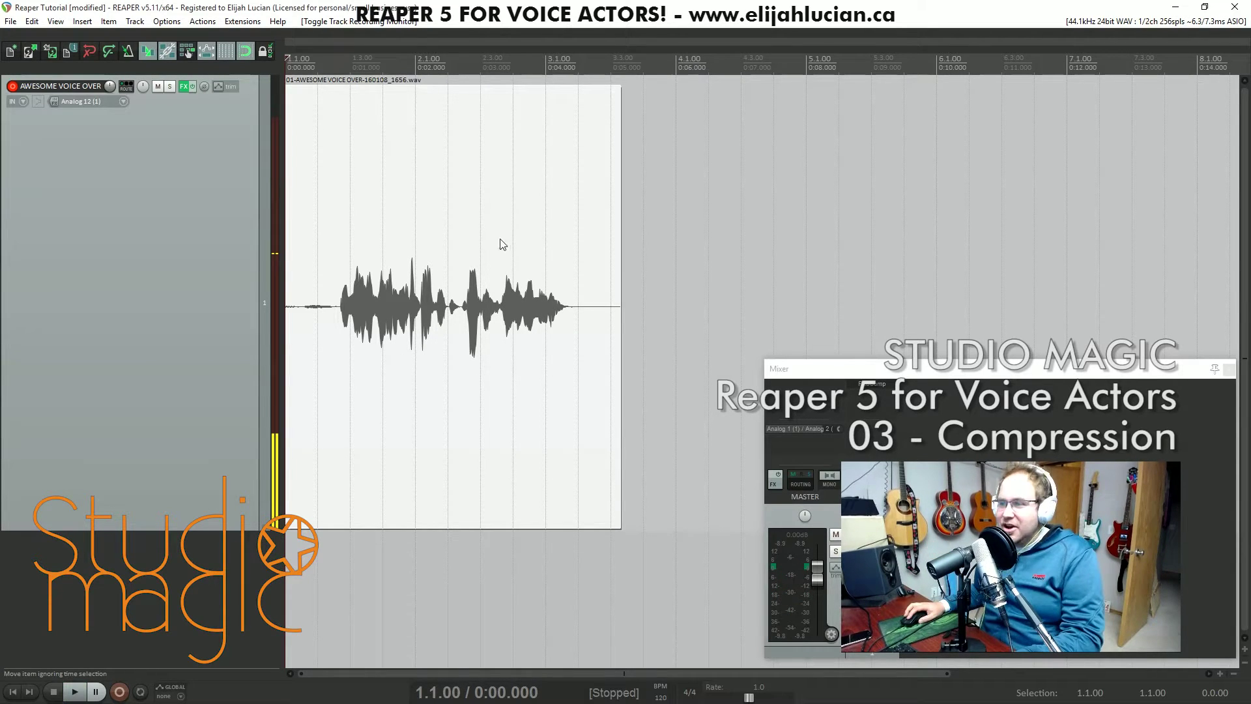
pyautogui.scroll(2, 850, 430)
pyautogui.hotkey('ctrl', 'm')
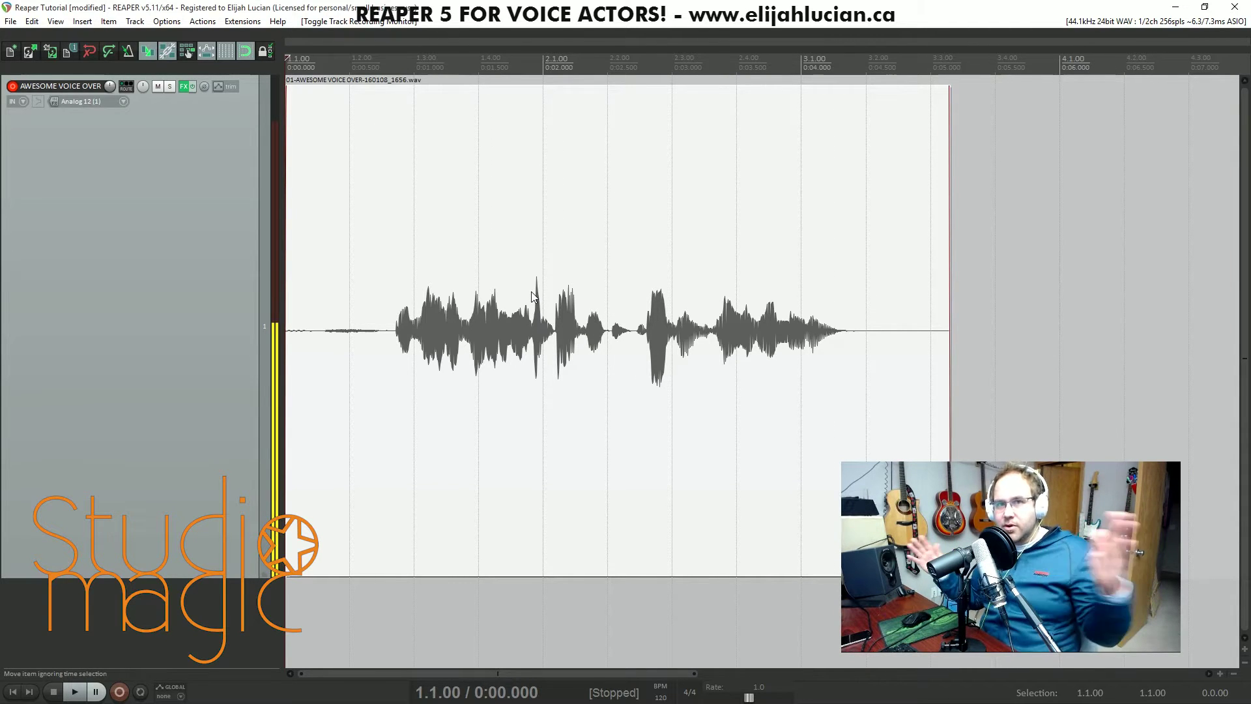
# Trim the silence from both ends of the voice-over clip and move the clip to the project start.
pyautogui.scroll(1, 530, 291)
pyautogui.scroll(2, 531, 292)
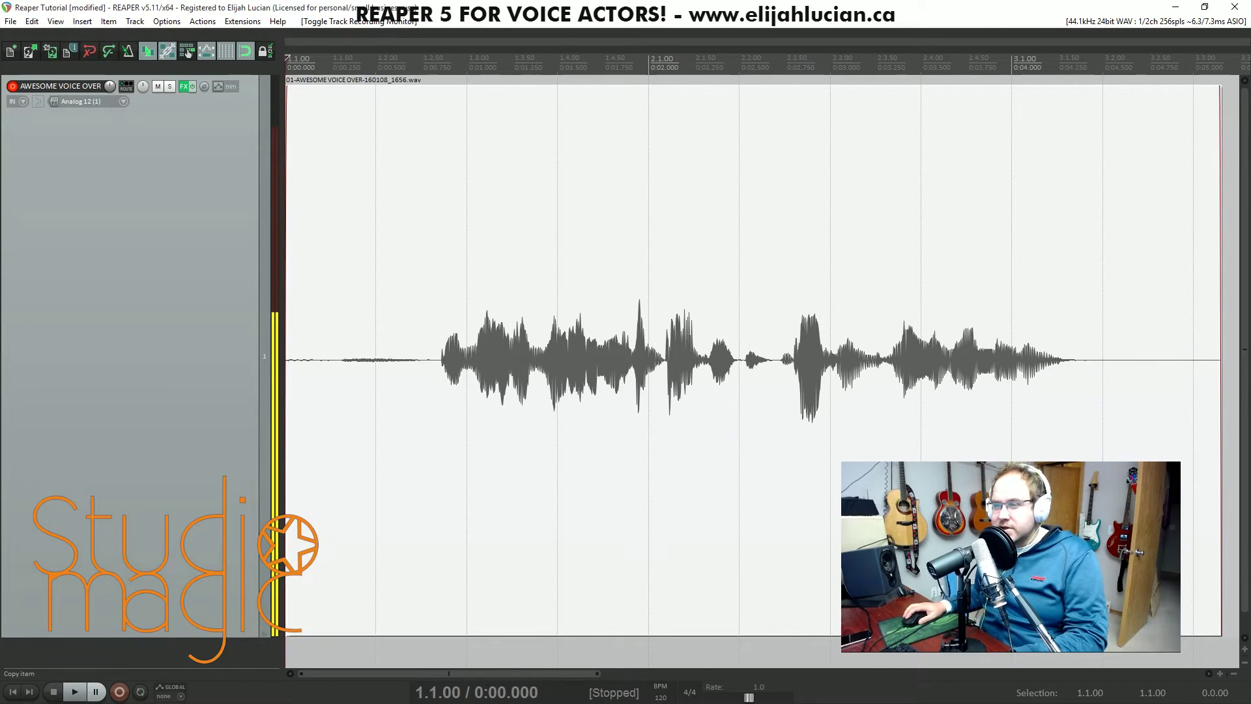
pyautogui.scroll(-2, 437, 371)
pyautogui.scroll(1, 437, 370)
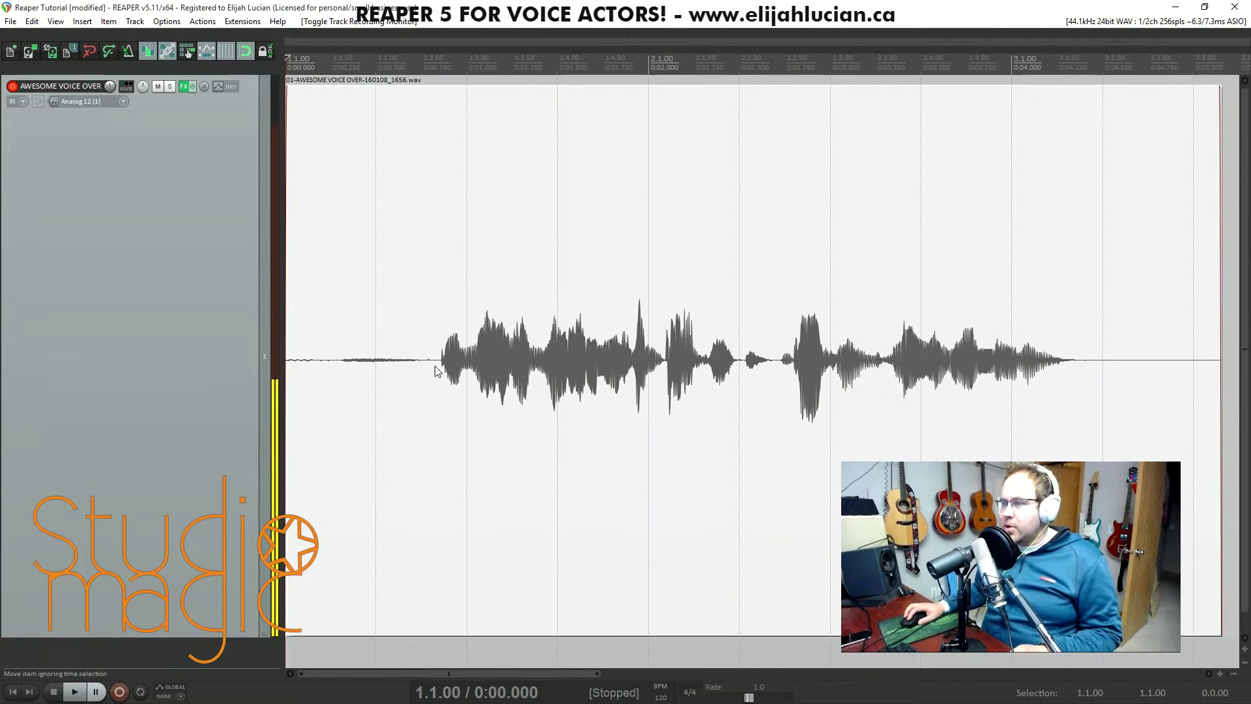
pyautogui.moveTo(287, 291); pyautogui.dragTo(438, 306)
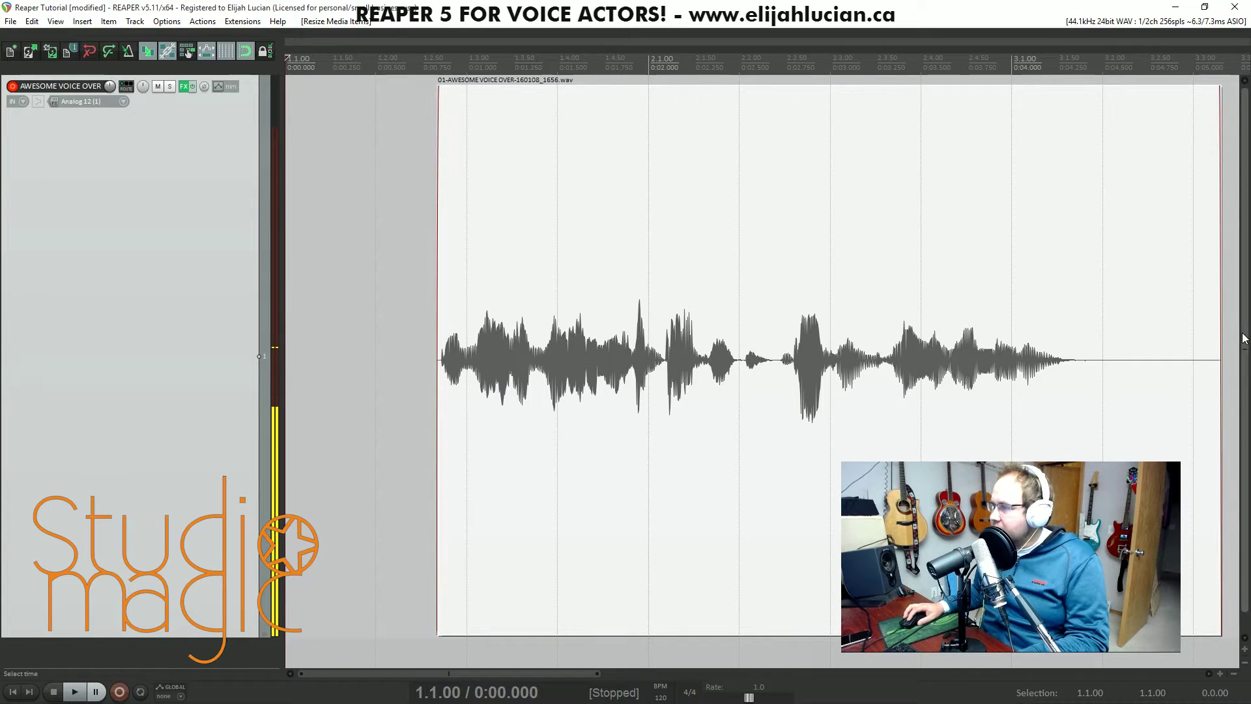
pyautogui.moveTo(1221, 326); pyautogui.dragTo(1091, 336)
pyautogui.moveTo(890, 342); pyautogui.dragTo(877, 279)
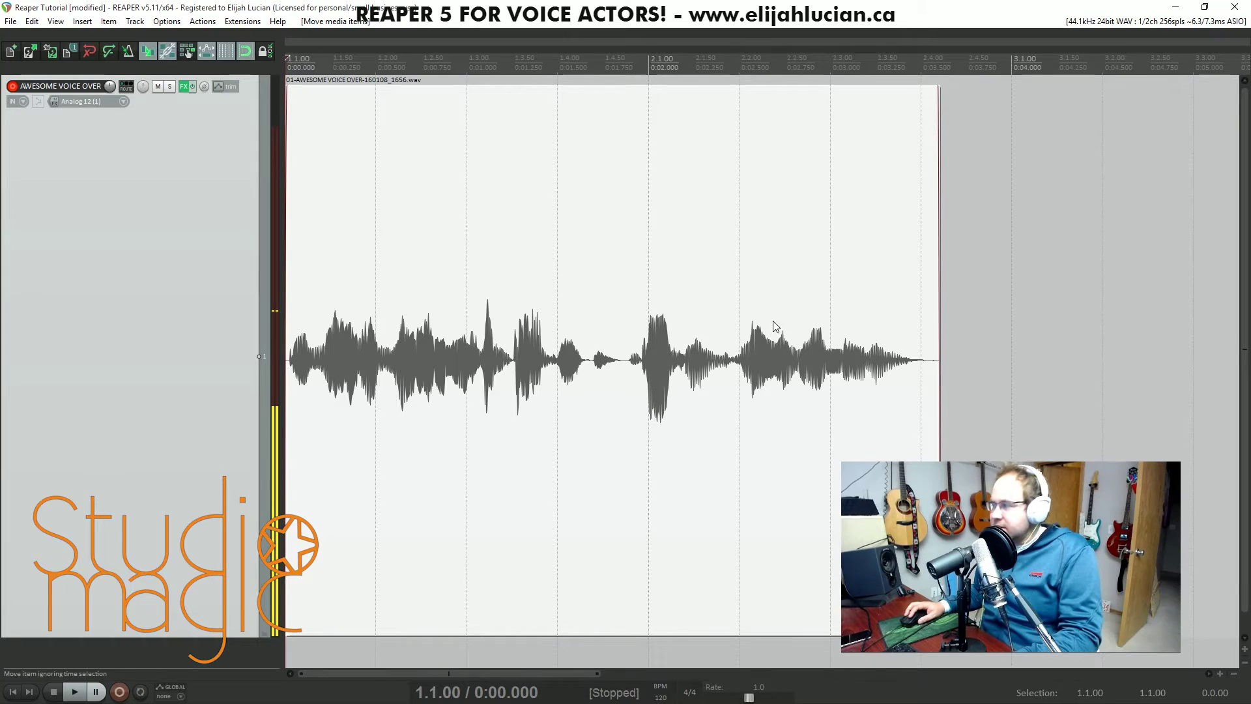
# Open the ReaComp effect on the voice-over track and play the clip to watch its input and output meters.
pyautogui.click(184, 86)
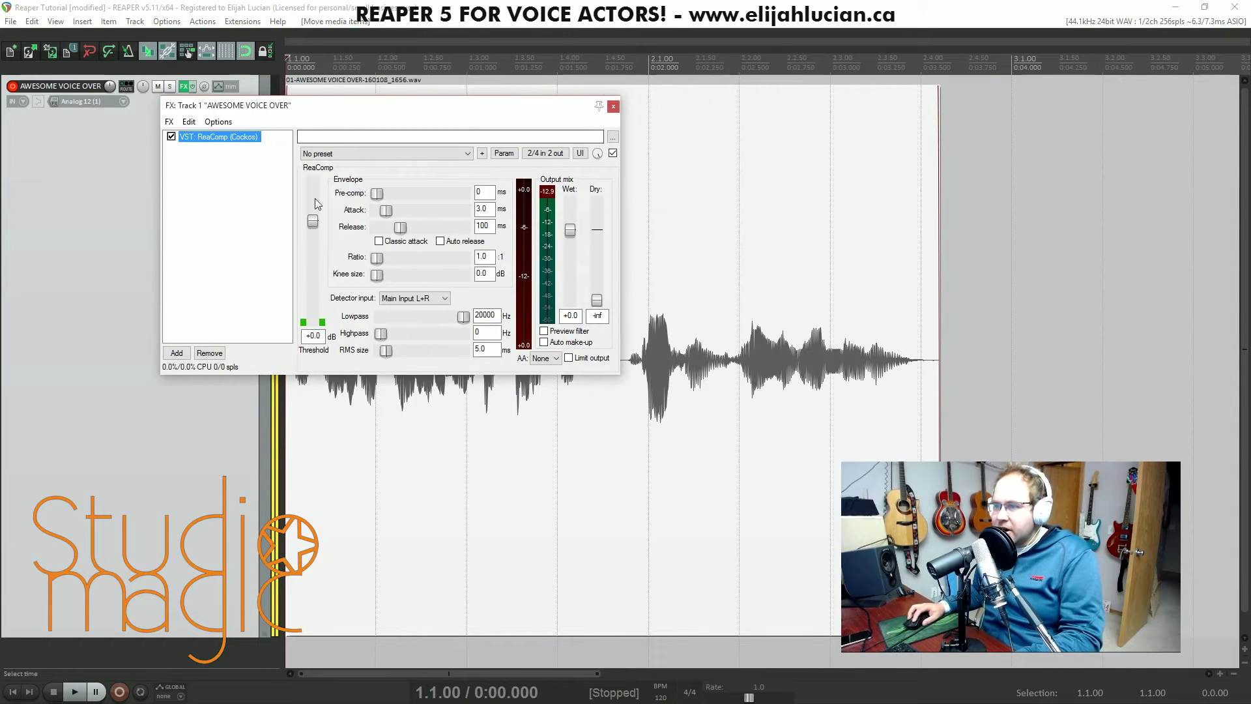
pyautogui.press('space')
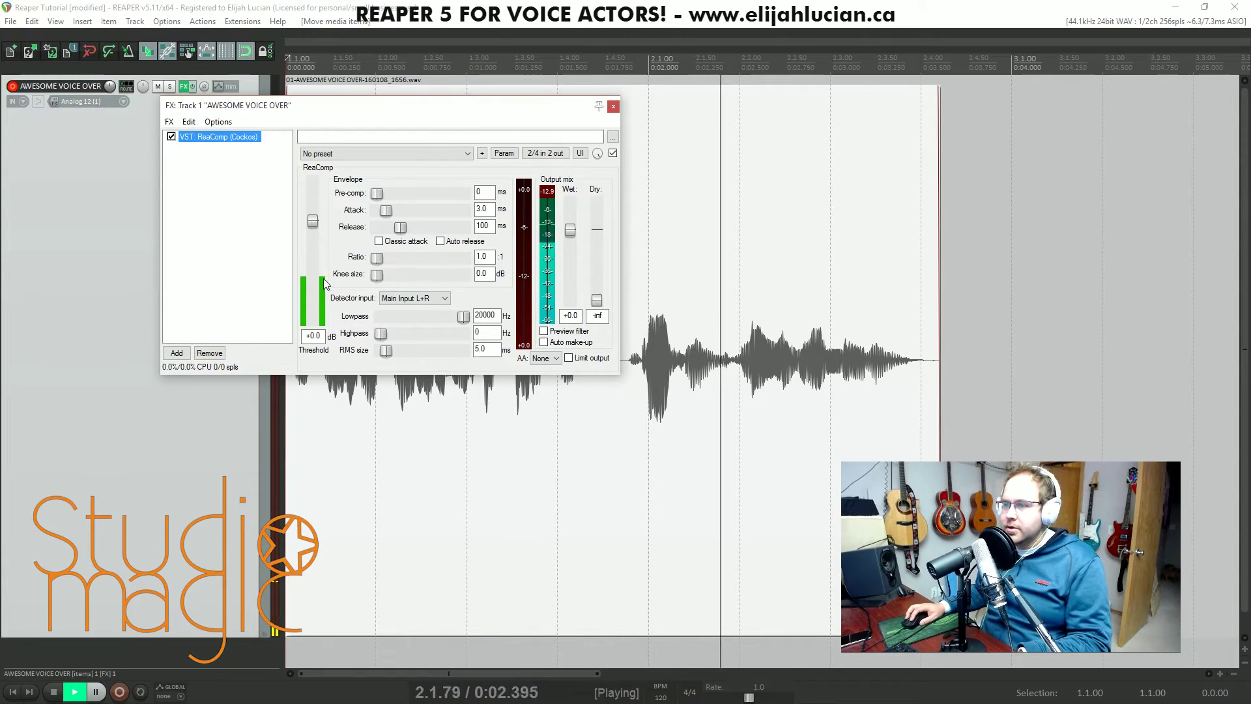
pyautogui.press('space')
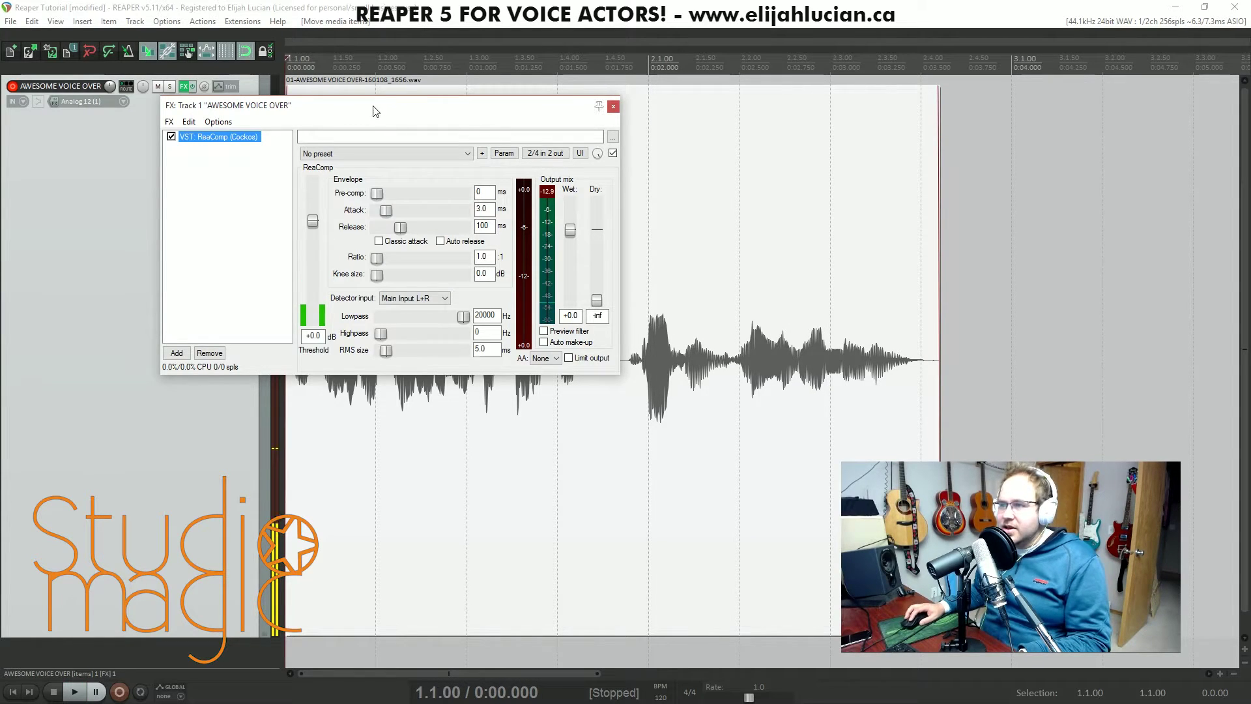
pyautogui.moveTo(375, 110); pyautogui.dragTo(648, 206)
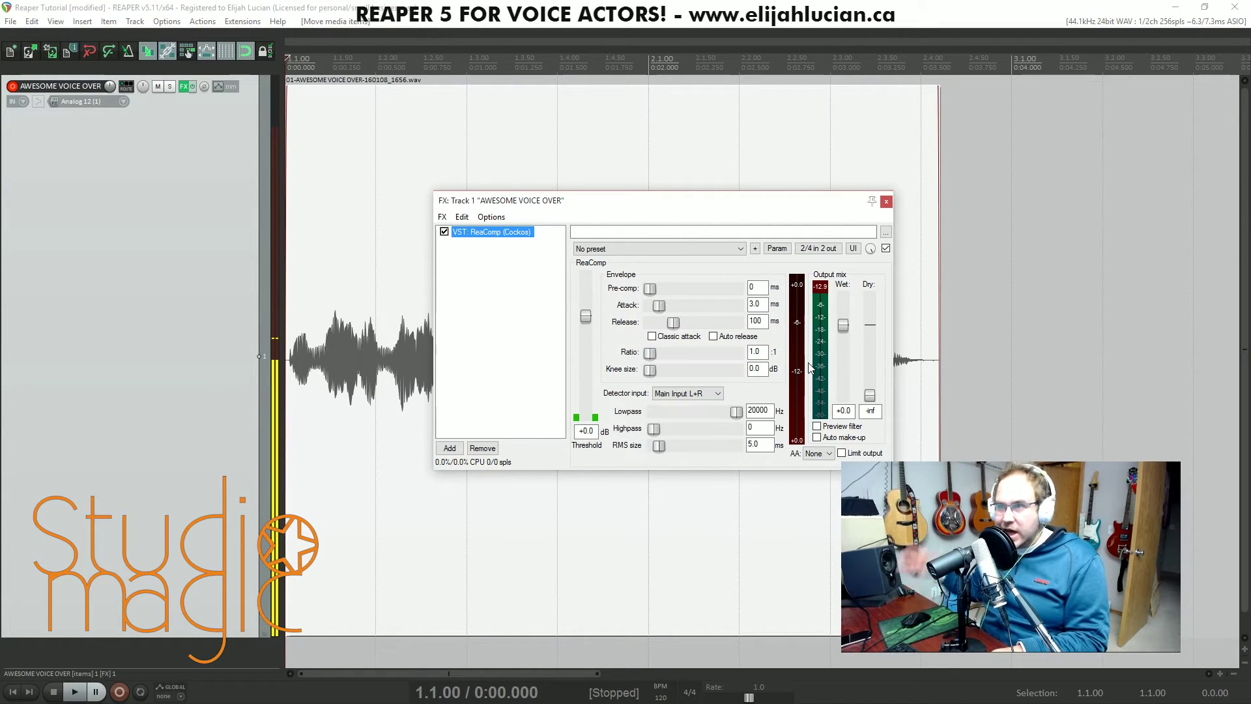
pyautogui.press('space')
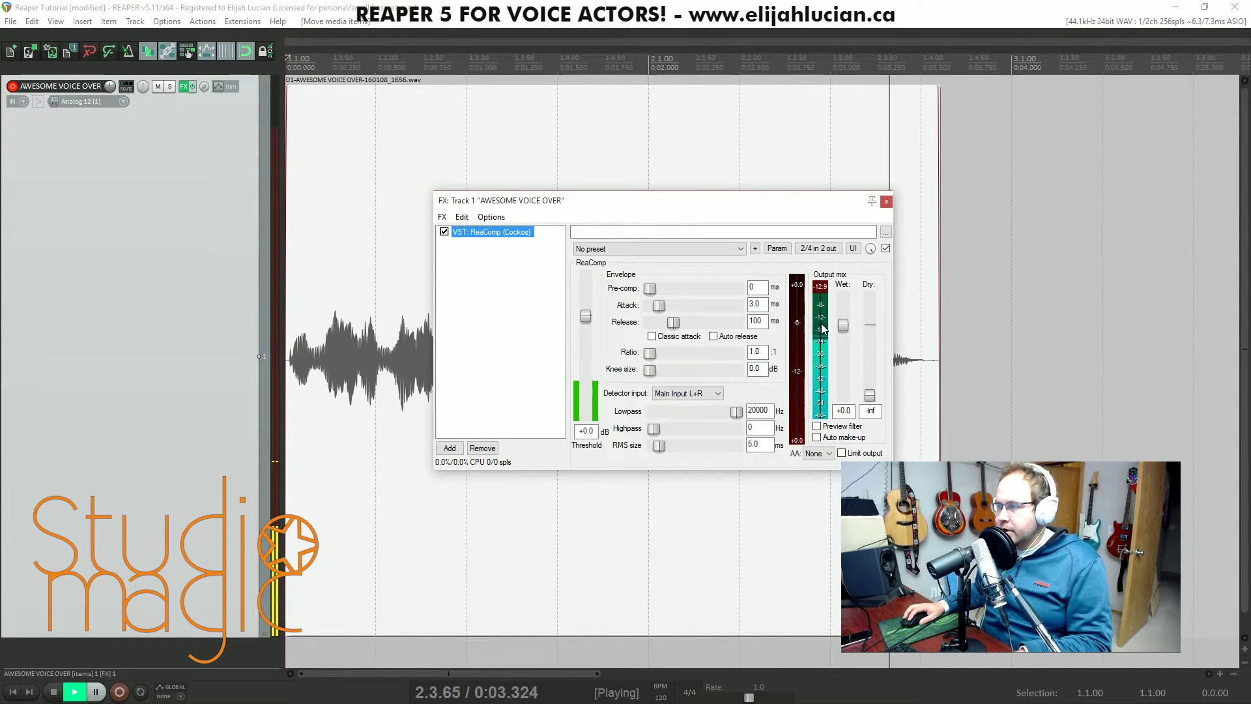
pyautogui.press('space')
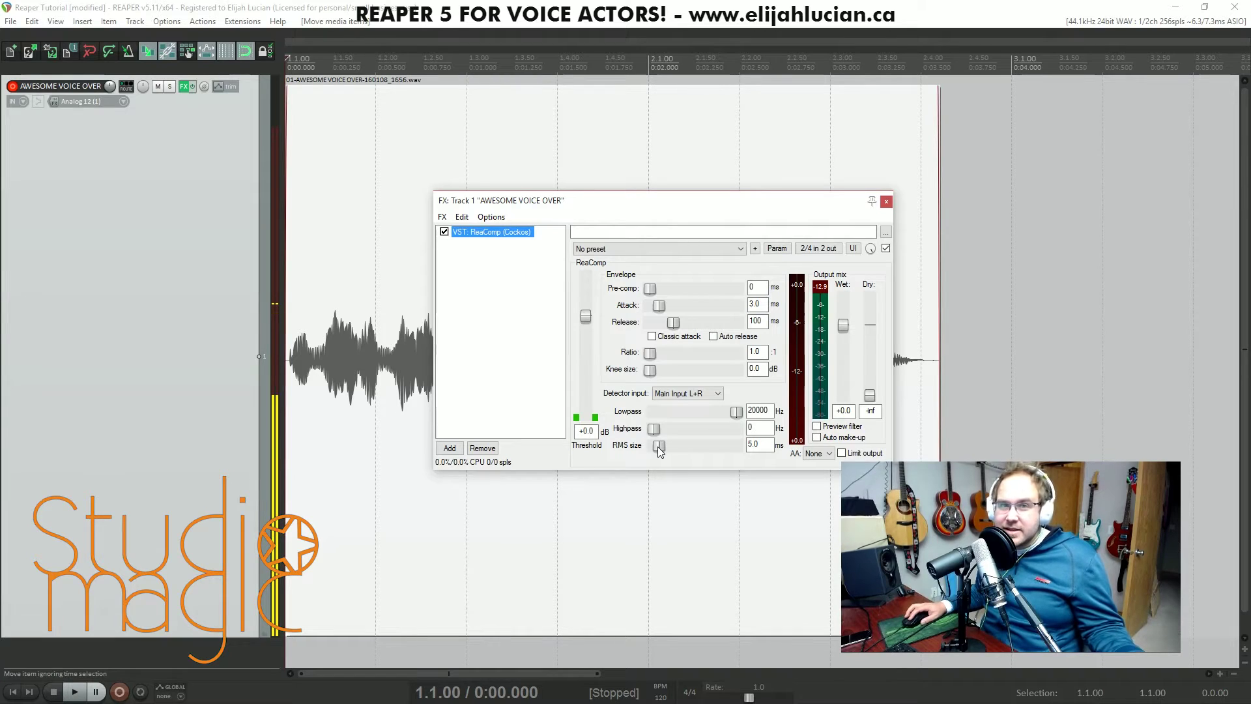
# Set ReaComp's RMS size to 0.0 ms and move the effect window clear of the waveform.
pyautogui.moveTo(658, 448); pyautogui.dragTo(621, 448)
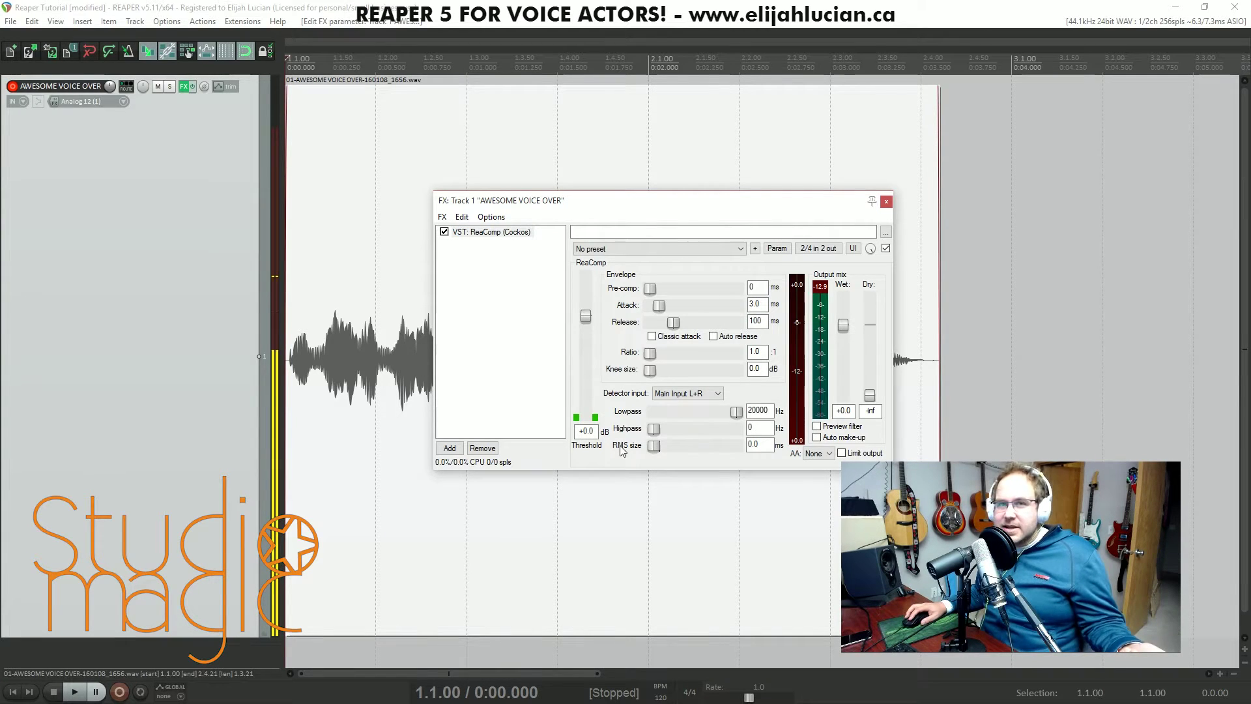
pyautogui.moveTo(495, 200); pyautogui.dragTo(740, 212)
pyautogui.moveTo(312, 63); pyautogui.dragTo(499, 63)
pyautogui.moveTo(393, 64); pyautogui.dragTo(422, 65)
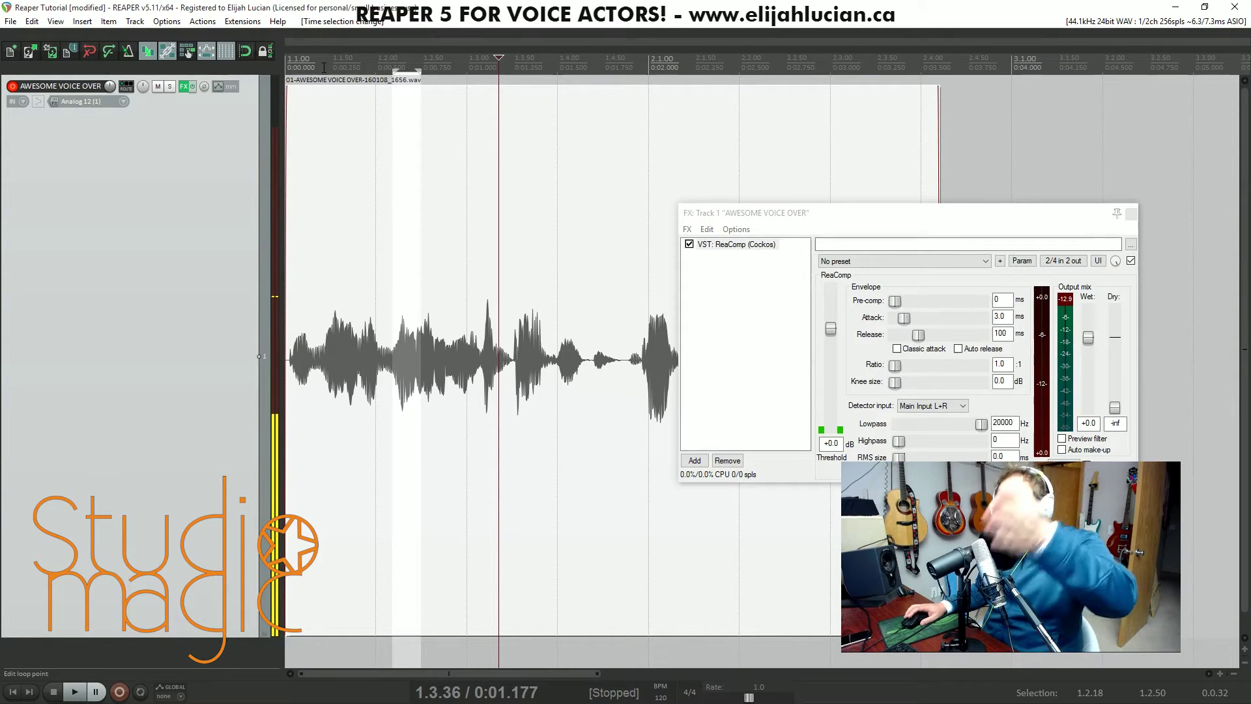
pyautogui.click(324, 67)
pyautogui.click(292, 67)
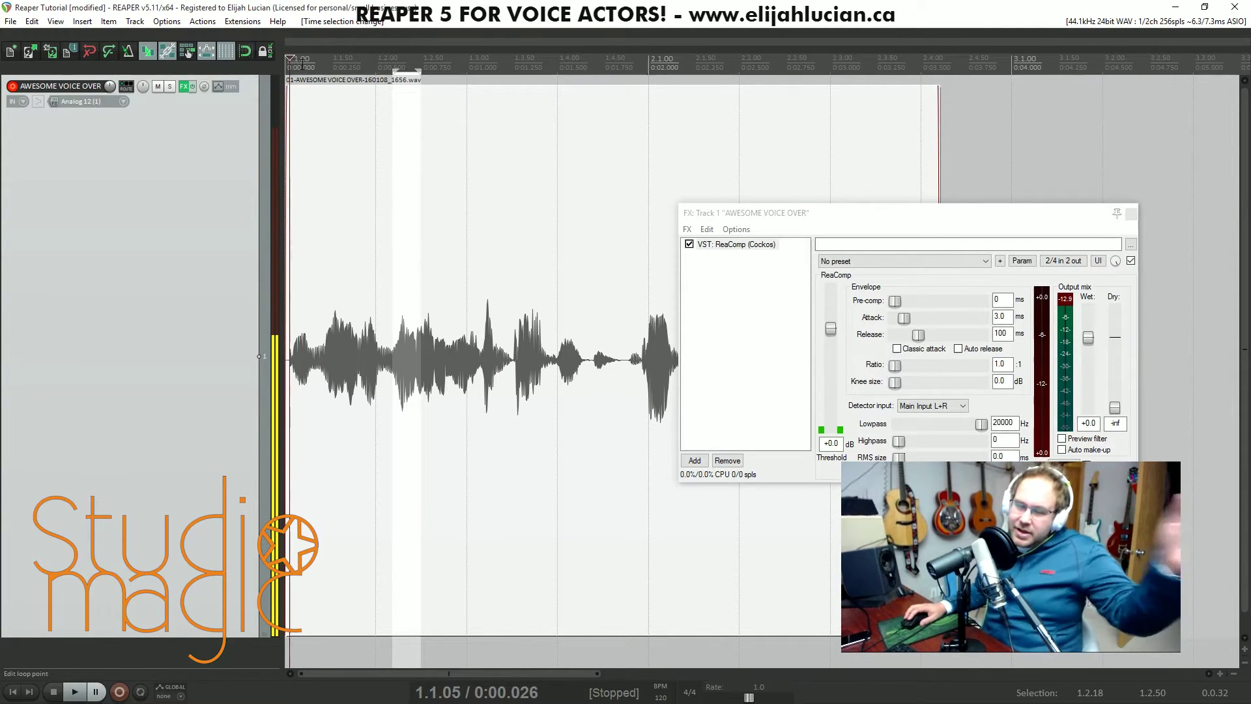
pyautogui.press('Home')
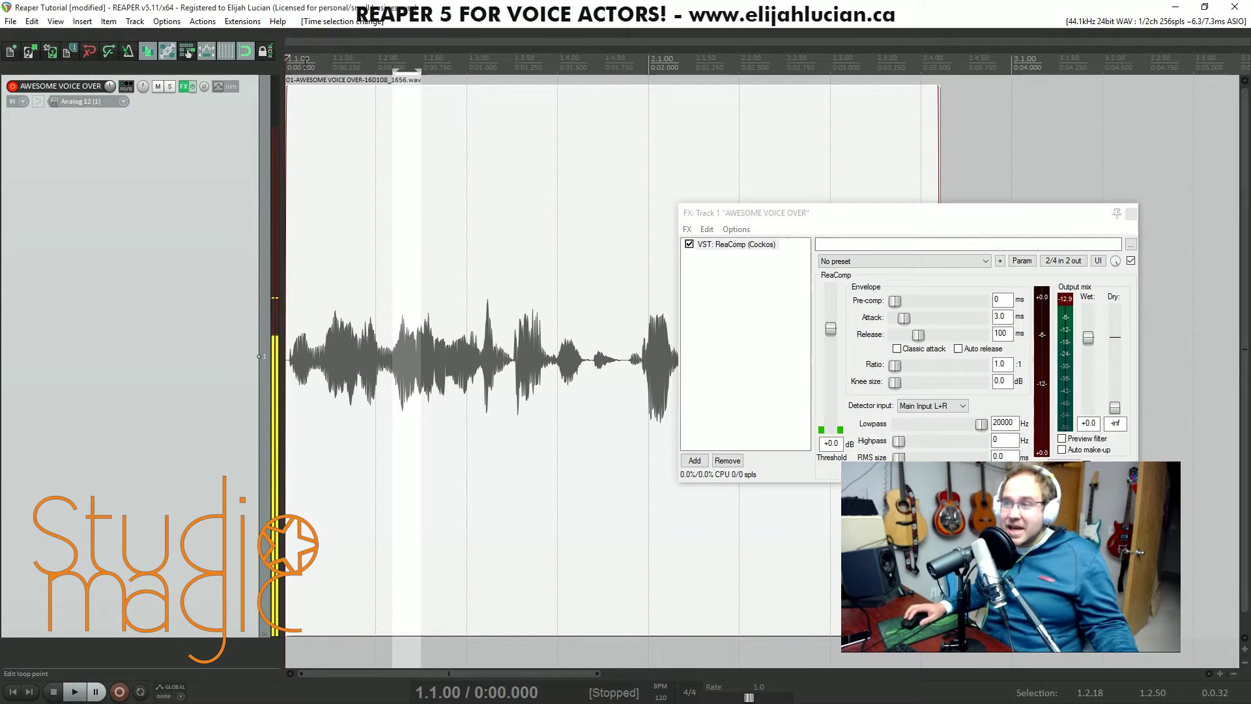
pyautogui.moveTo(391, 68); pyautogui.dragTo(287, 68)
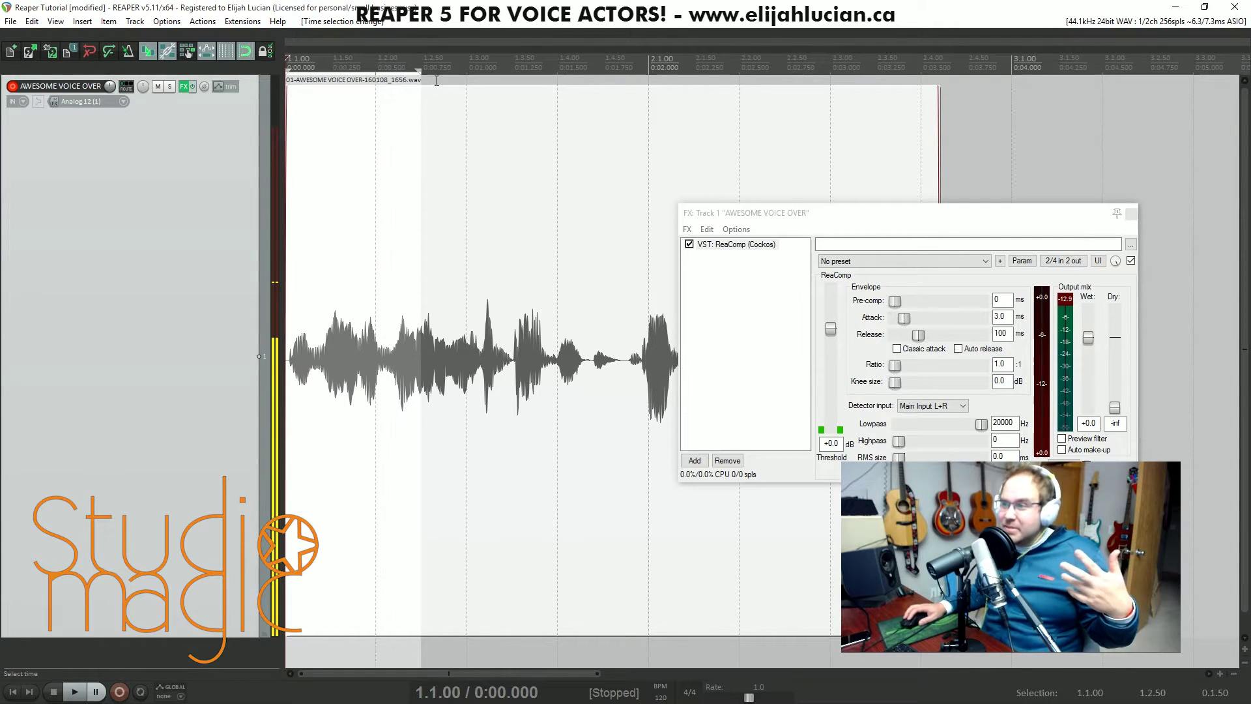
pyautogui.press('Escape')
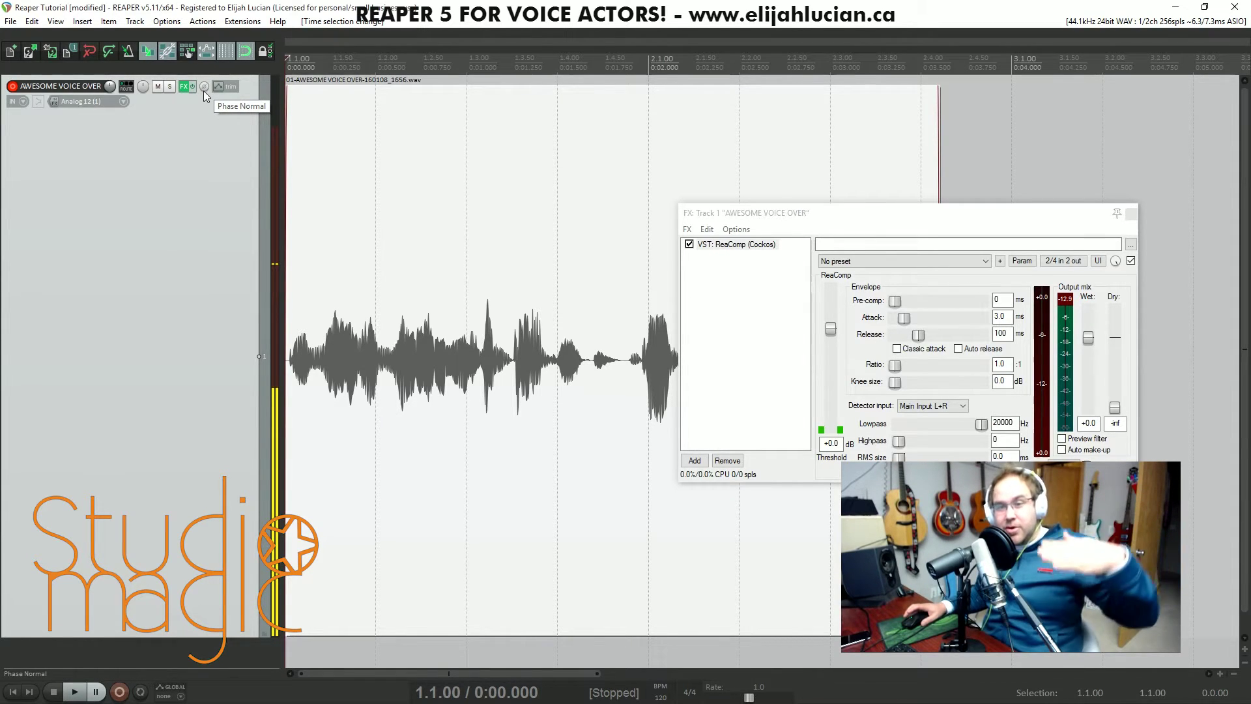
# Play the trimmed clip again and compare the ReaComp meters with the threshold scale.
pyautogui.moveTo(876, 215); pyautogui.dragTo(529, 184)
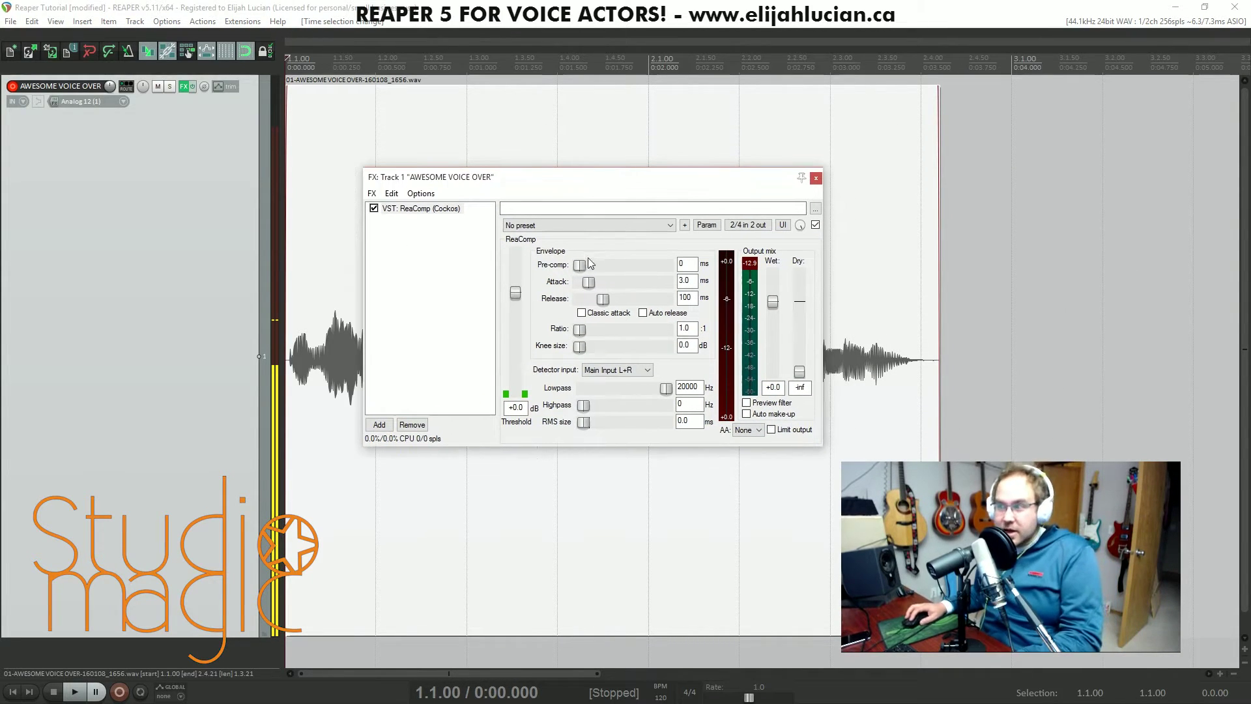
pyautogui.press('space')
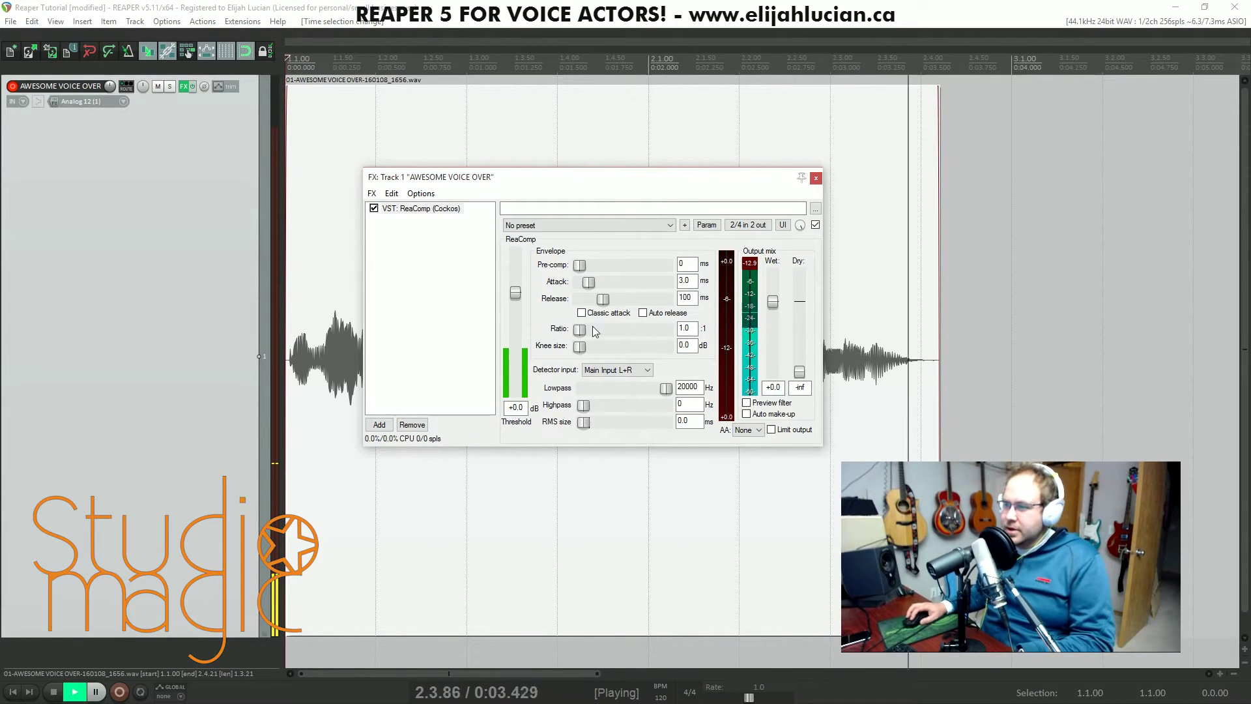
pyautogui.press('space')
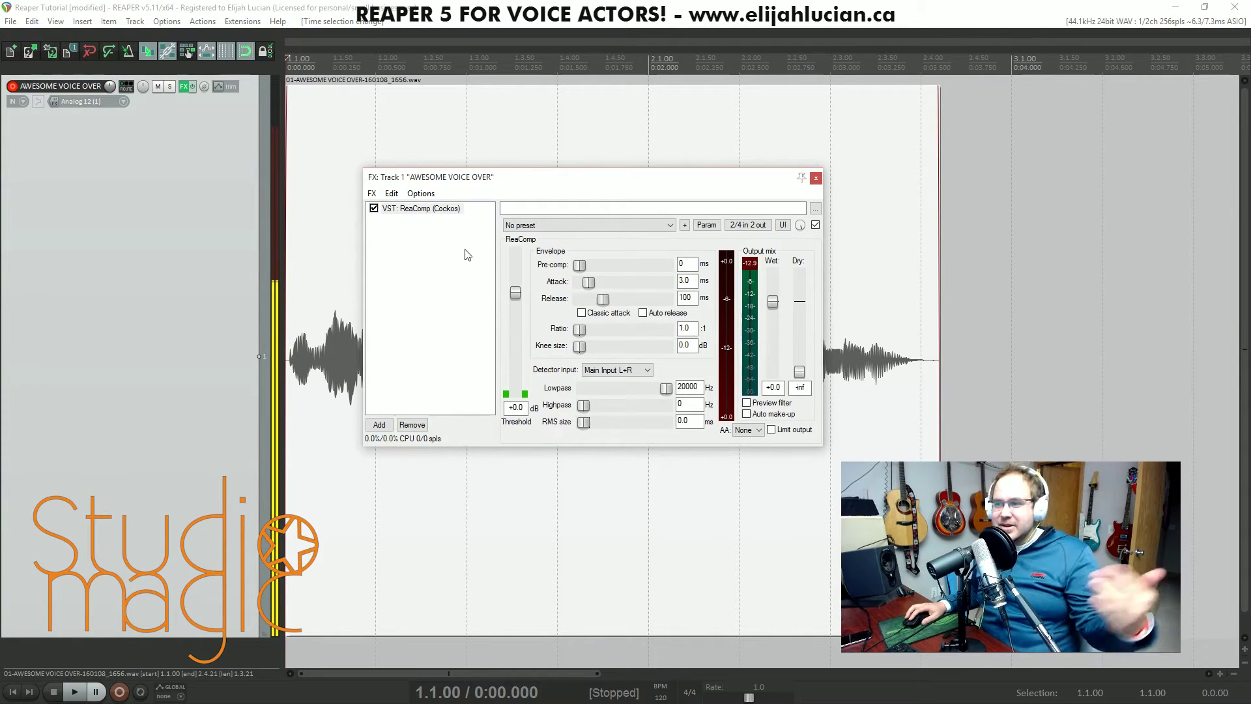
# Set ReaComp's threshold to -12.5 dB and its ratio to 2:1.
pyautogui.moveTo(552, 181); pyautogui.dragTo(888, 210)
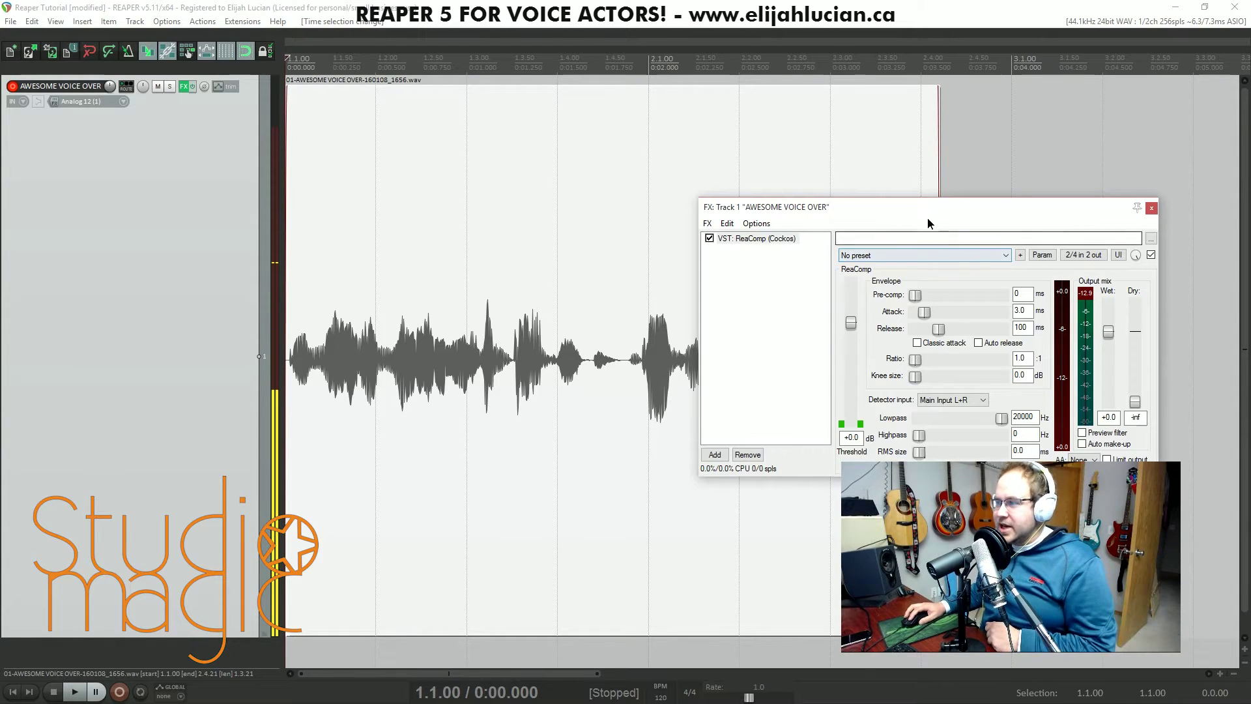
pyautogui.moveTo(928, 223); pyautogui.dragTo(772, 182)
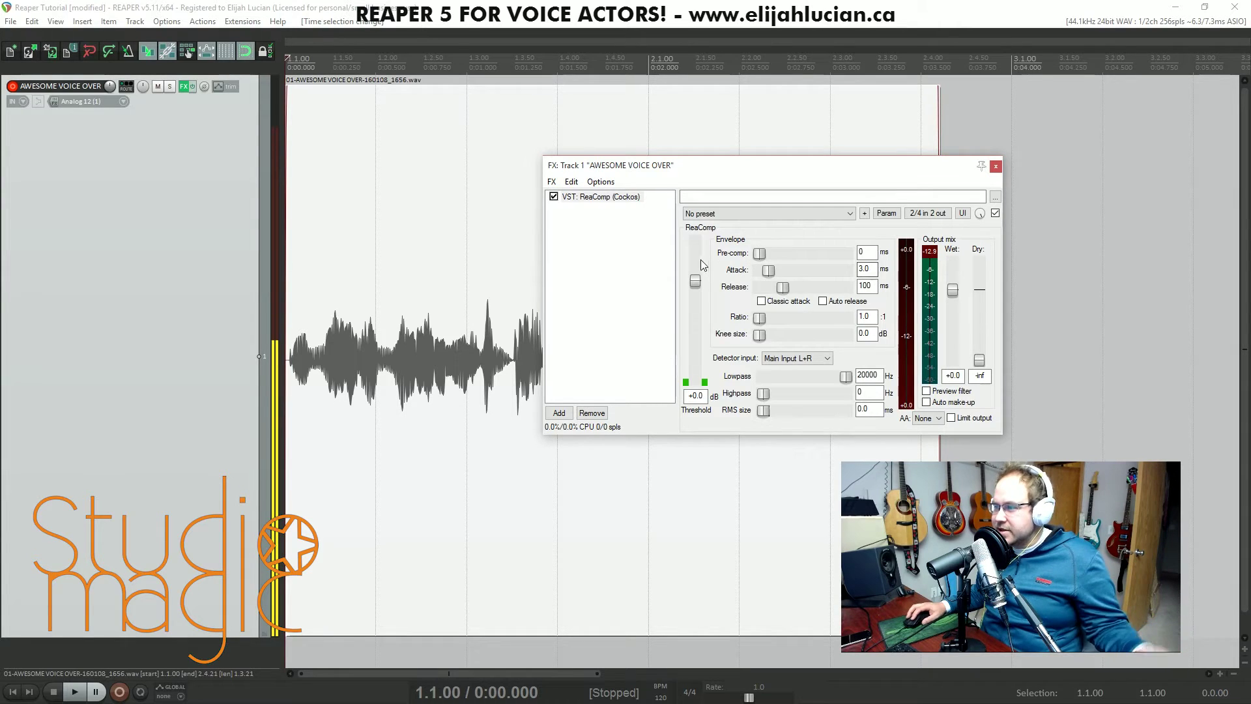
pyautogui.moveTo(693, 320); pyautogui.dragTo(694, 316)
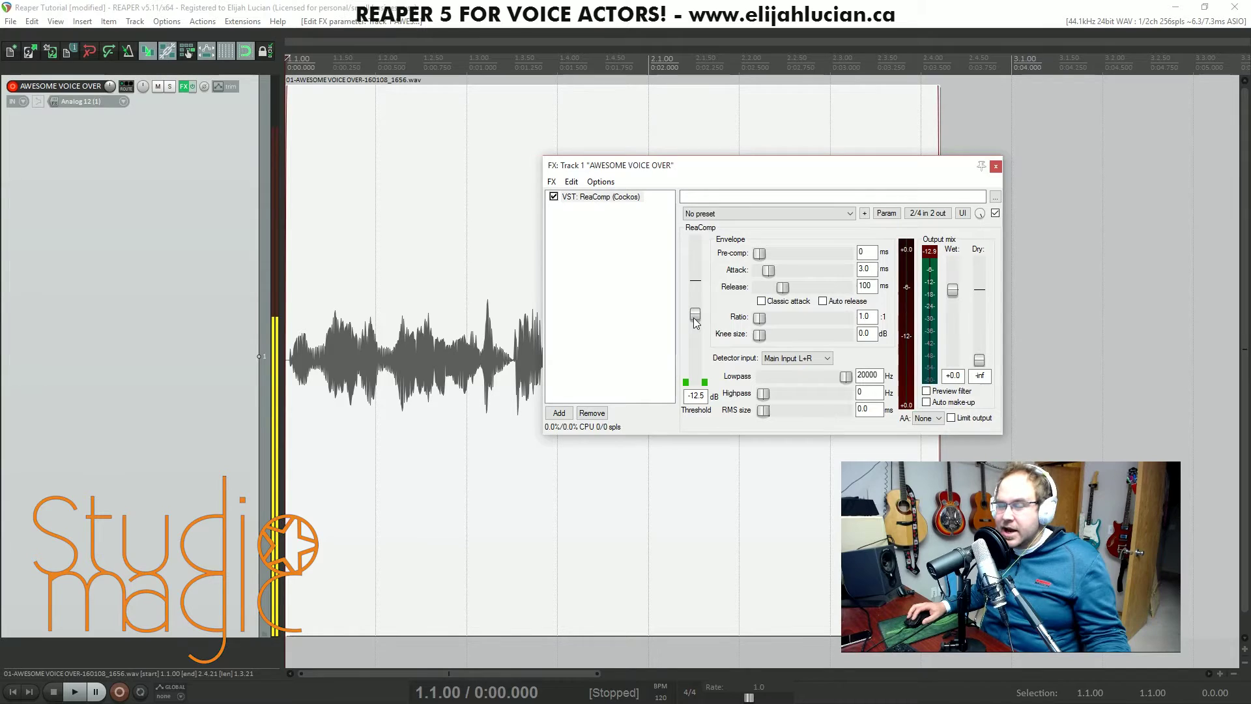
pyautogui.press('space')
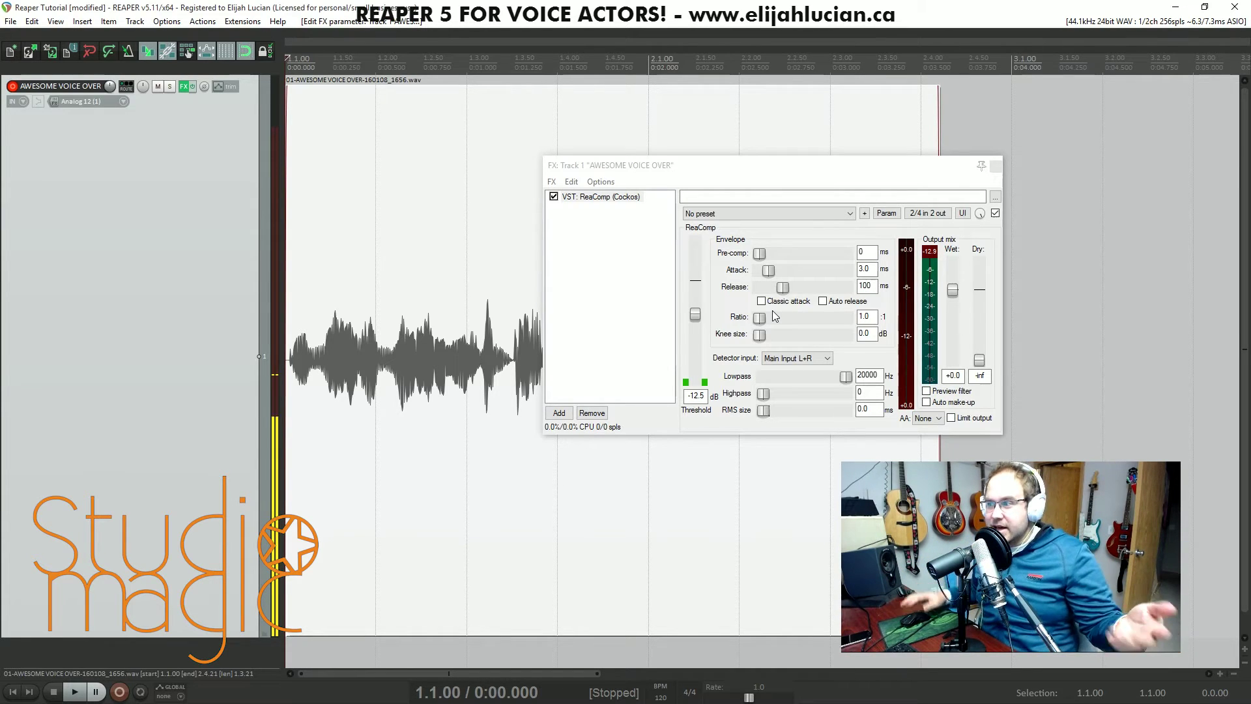
pyautogui.doubleClick(876, 316)
pyautogui.write('2')
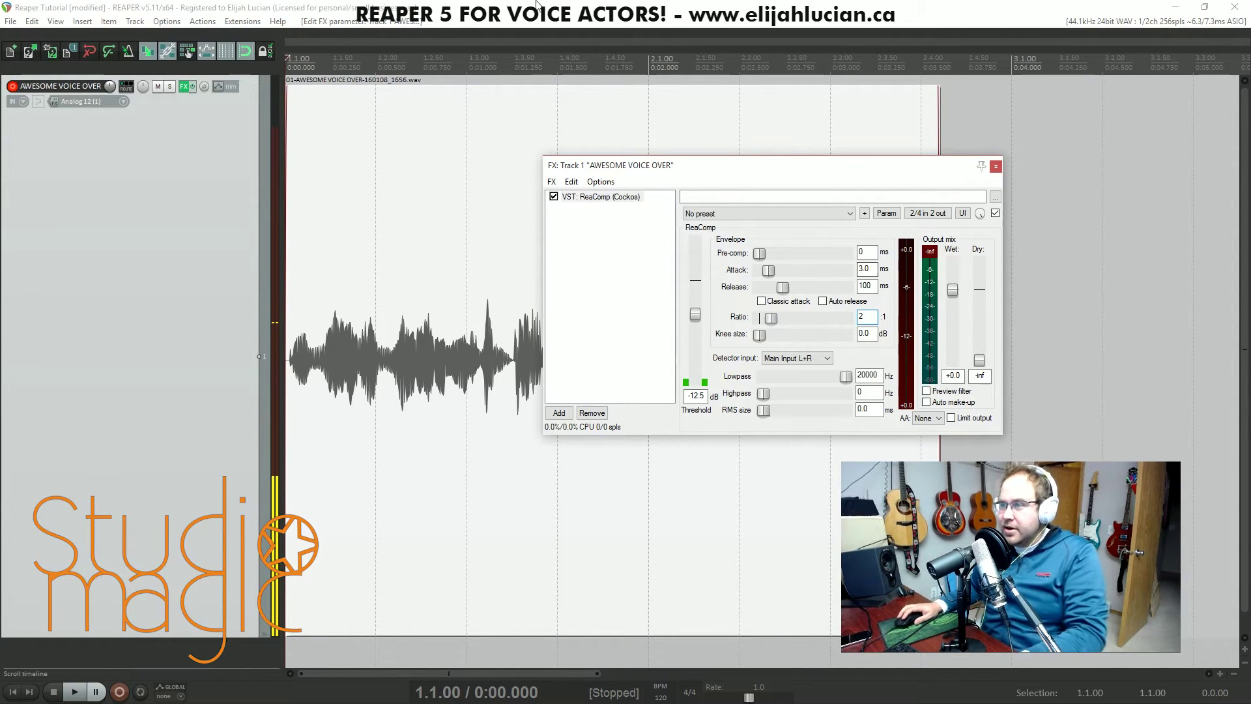
pyautogui.press('Return')
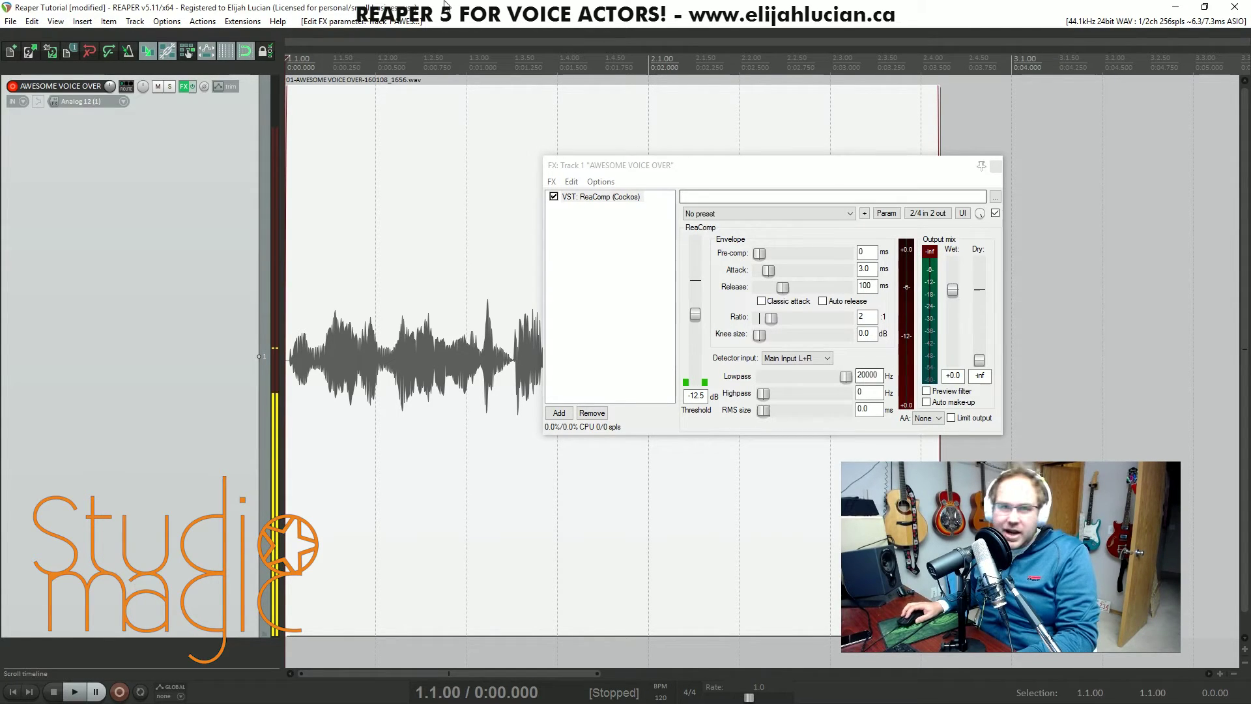
# Play the clip through the compressor and lower the threshold to -22.8 dB.
pyautogui.press('space')
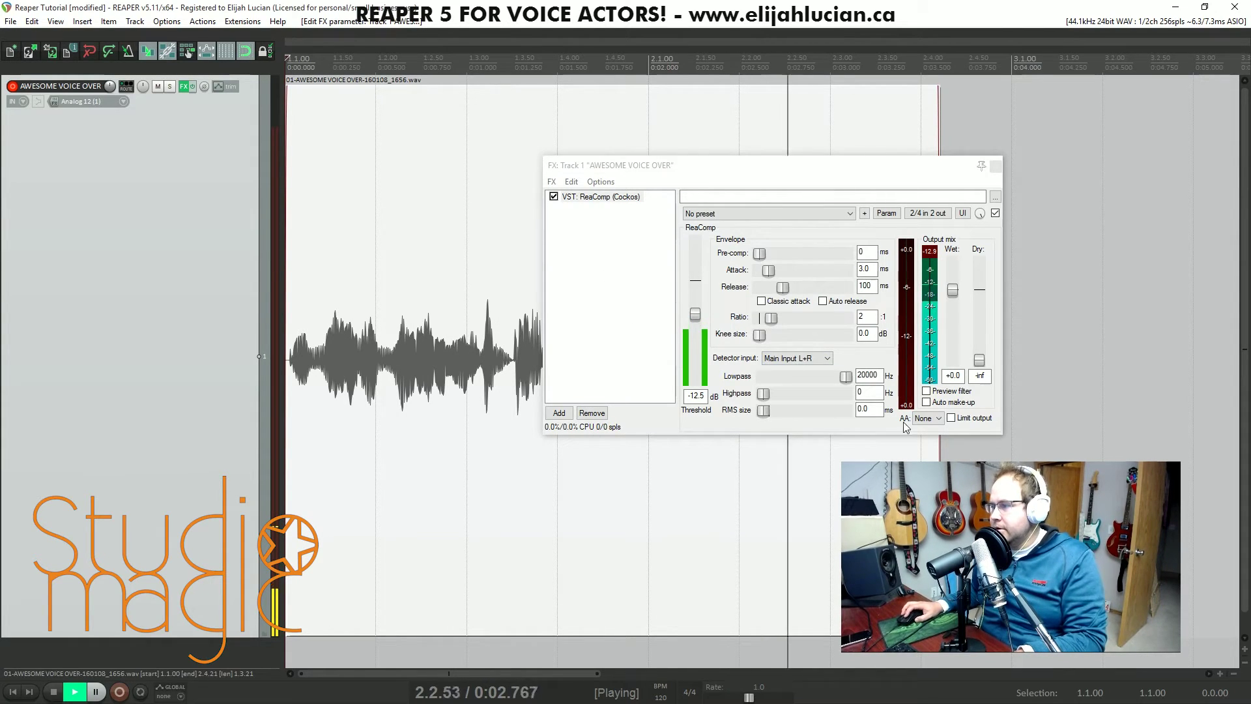
pyautogui.press('space')
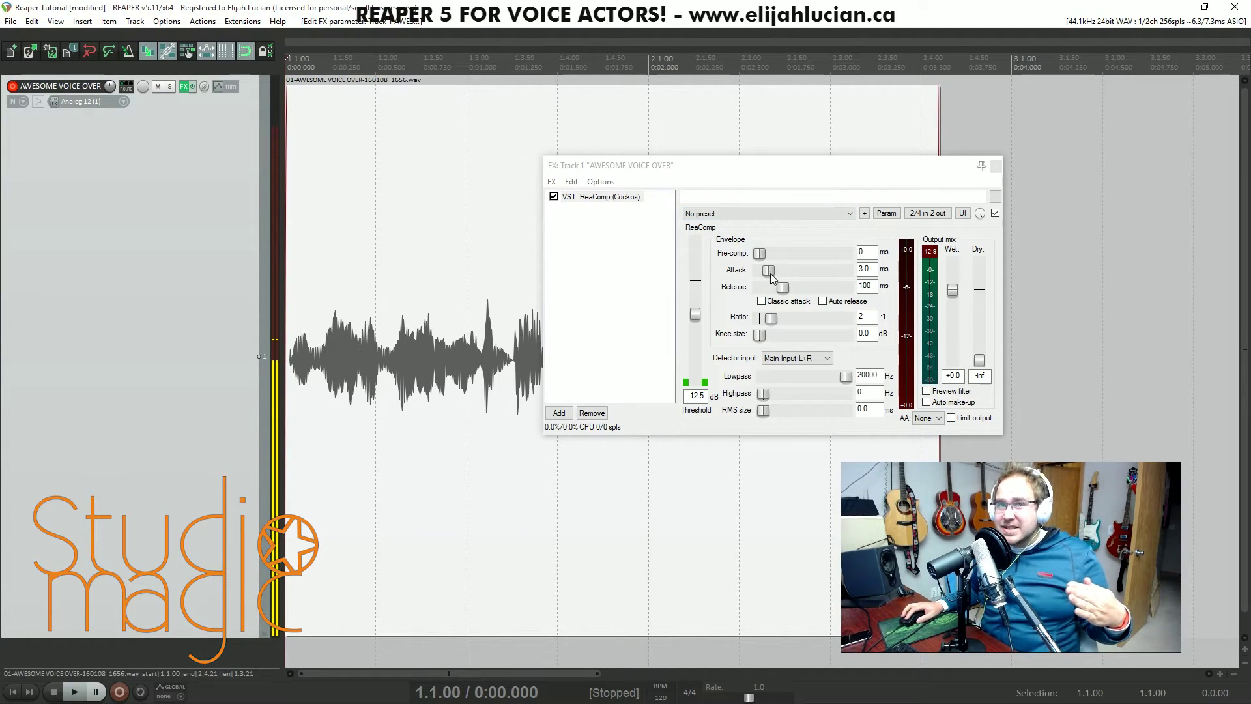
pyautogui.click(695, 319)
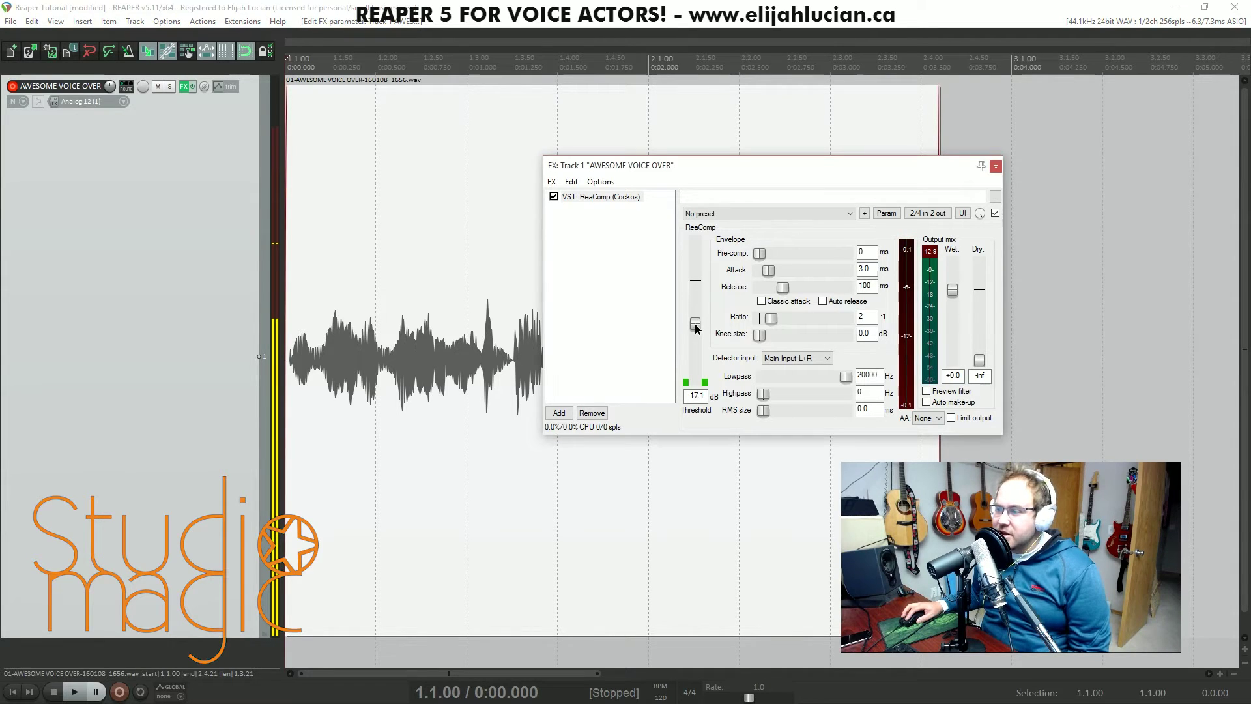
pyautogui.moveTo(695, 334); pyautogui.dragTo(695, 338)
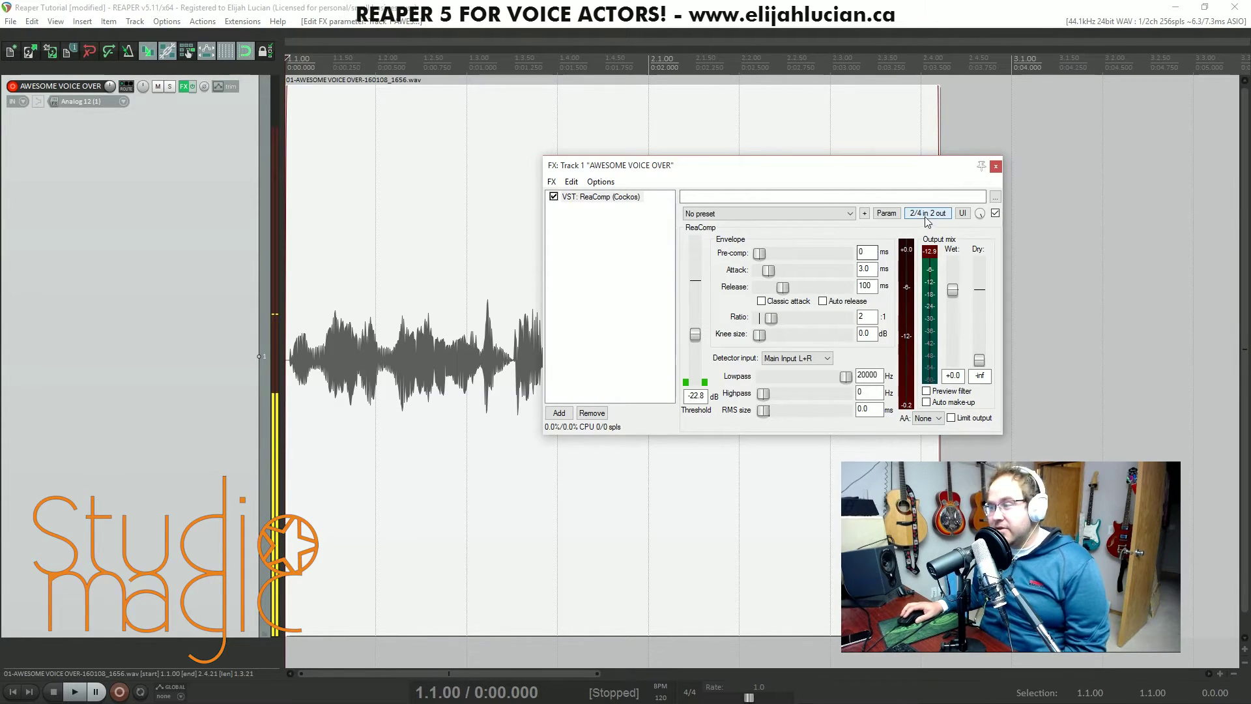
pyautogui.moveTo(879, 171)
pyautogui.mouseDown()
pyautogui.moveTo(812, 145)
pyautogui.moveTo(876, 190)
pyautogui.mouseUp()
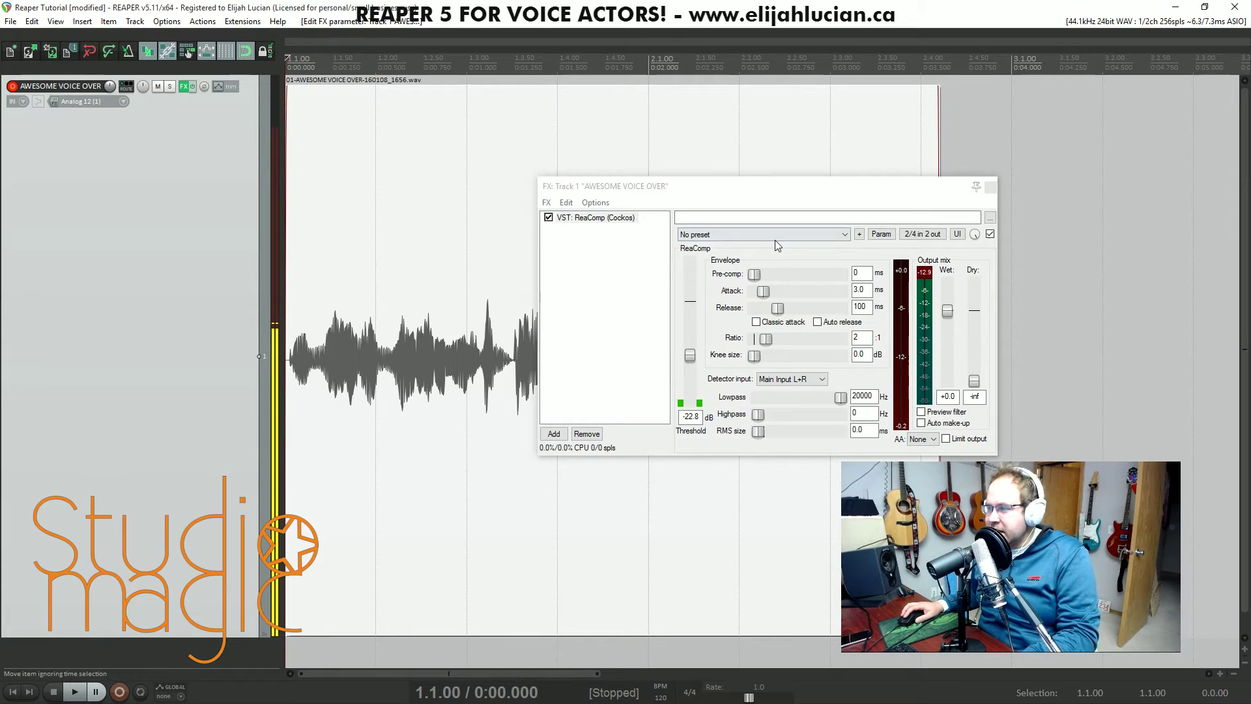
# Play the clip through the compressor, bring the effect window over the waveform, and set ReaComp's attack to 22.0 ms.
pyautogui.press('space')
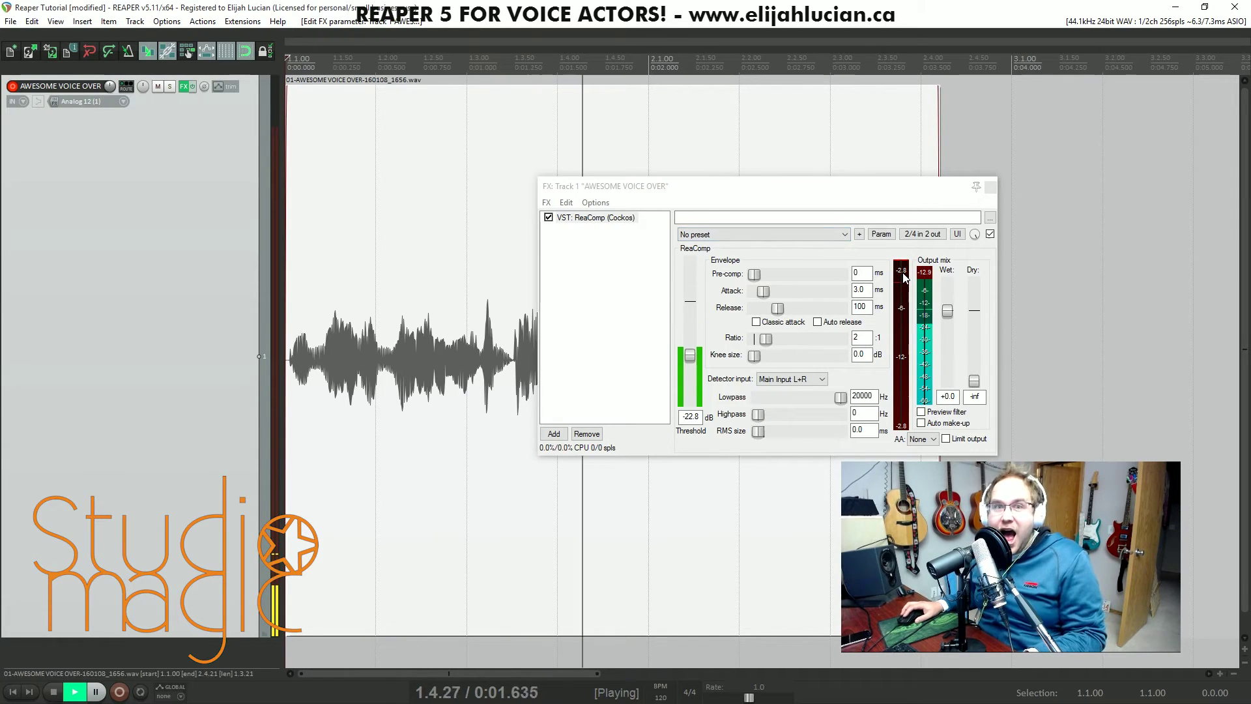
pyautogui.press('space')
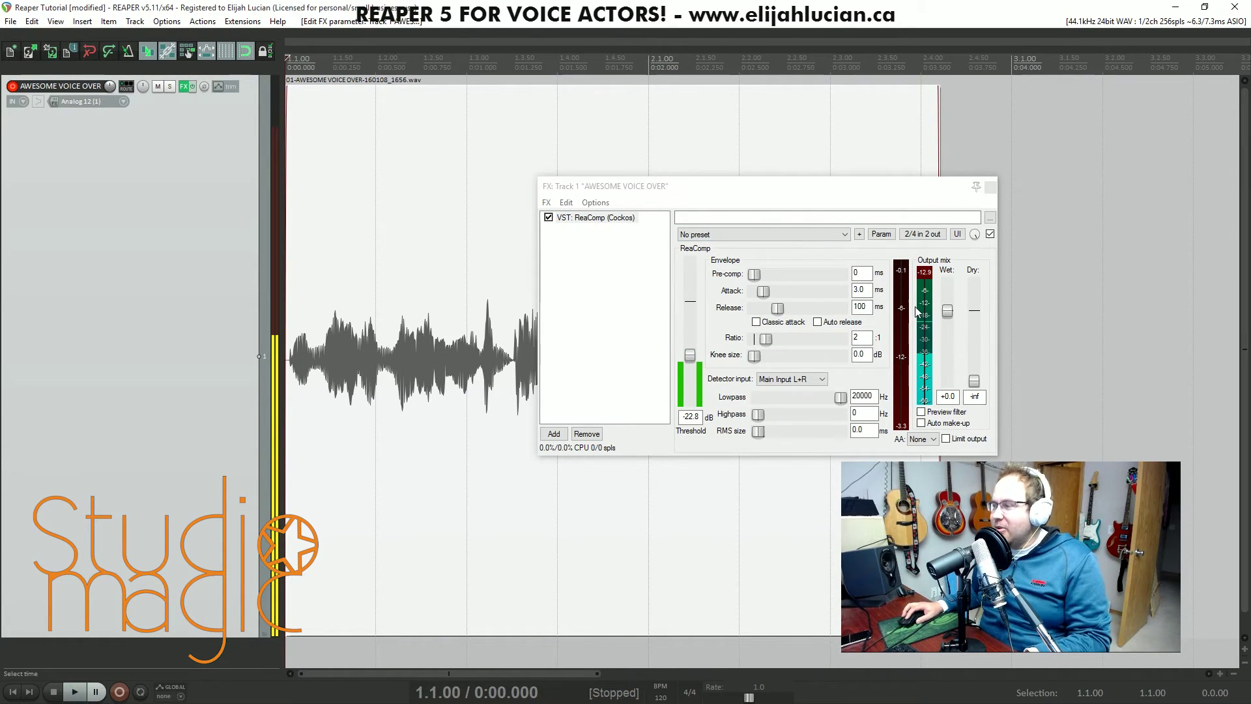
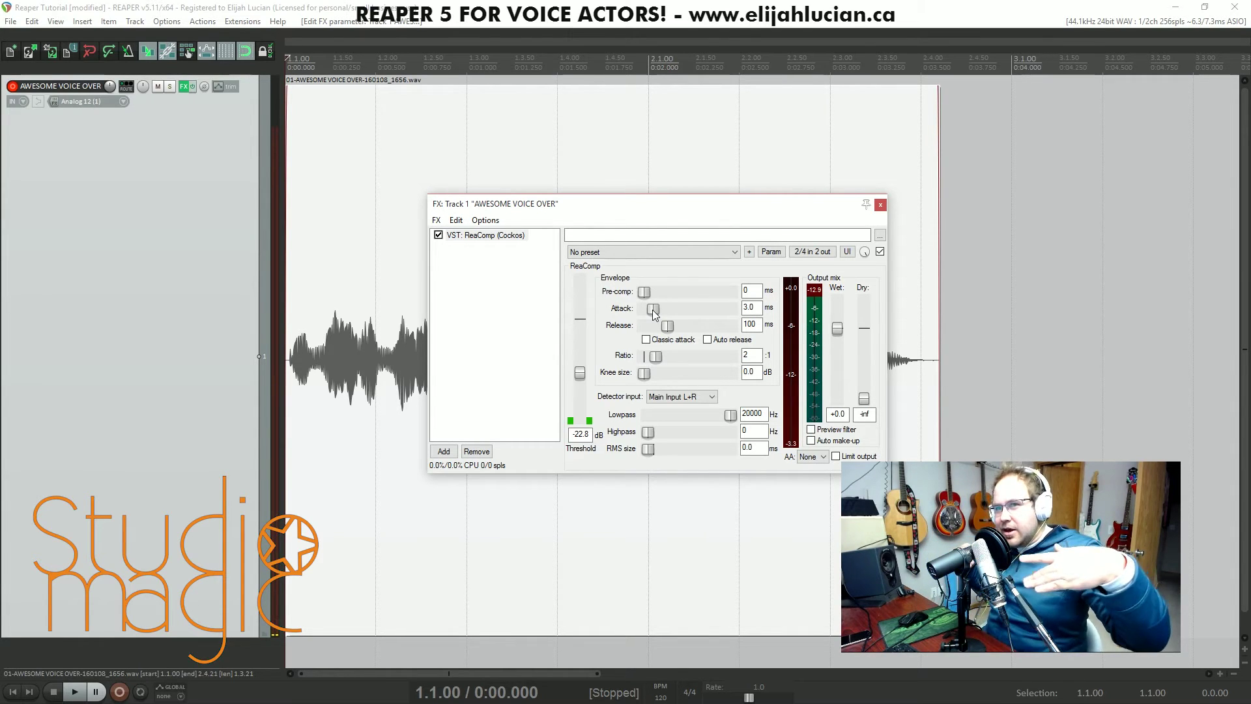
pyautogui.moveTo(614, 204); pyautogui.dragTo(1084, 201)
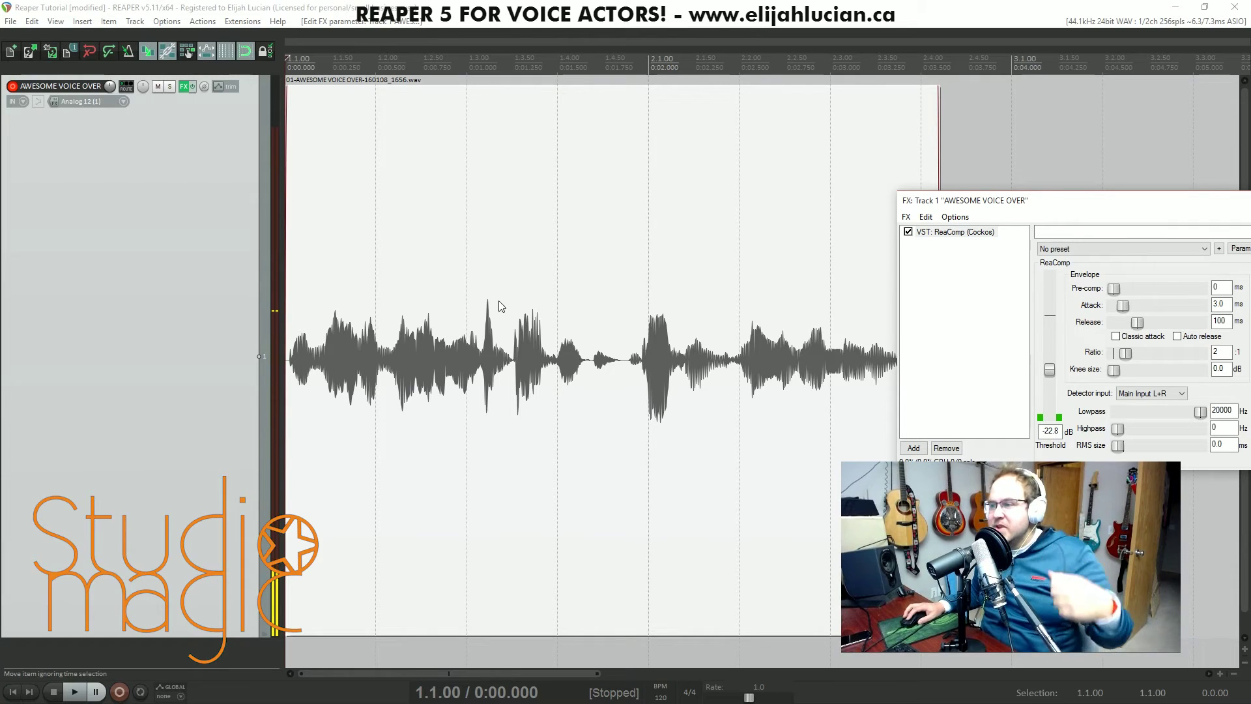
pyautogui.moveTo(1043, 200); pyautogui.dragTo(461, 143)
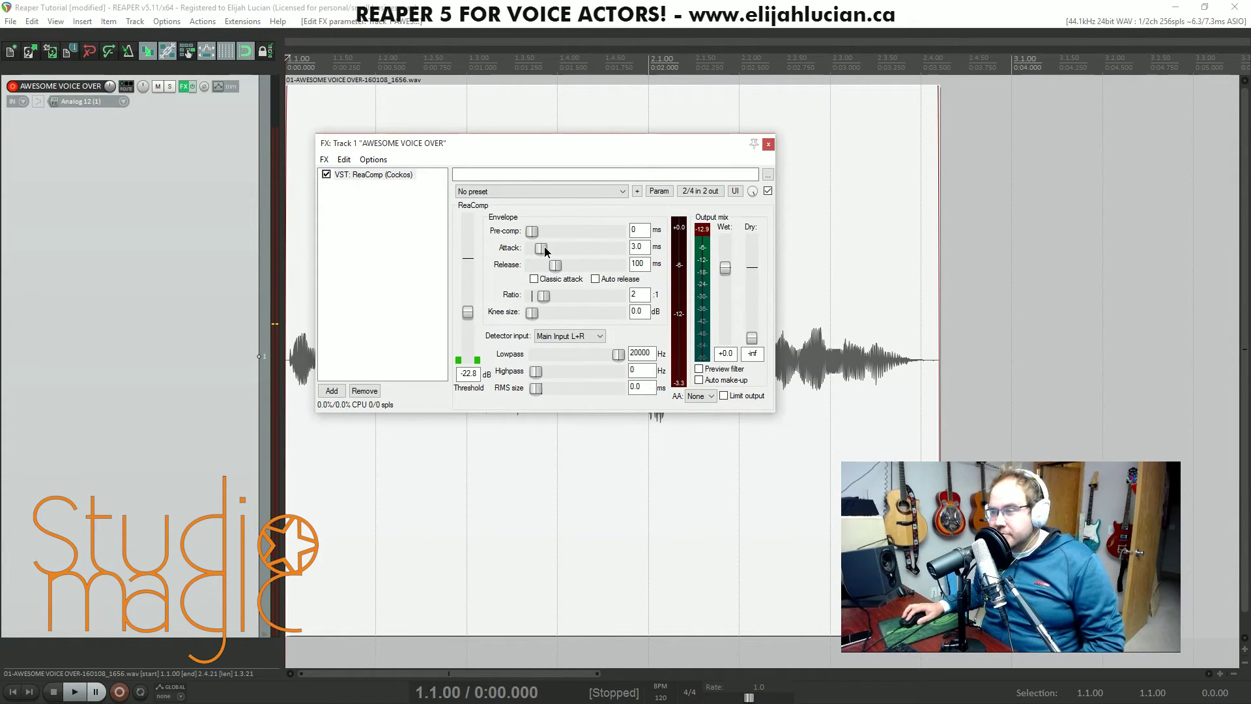
pyautogui.moveTo(542, 247); pyautogui.dragTo(552, 251)
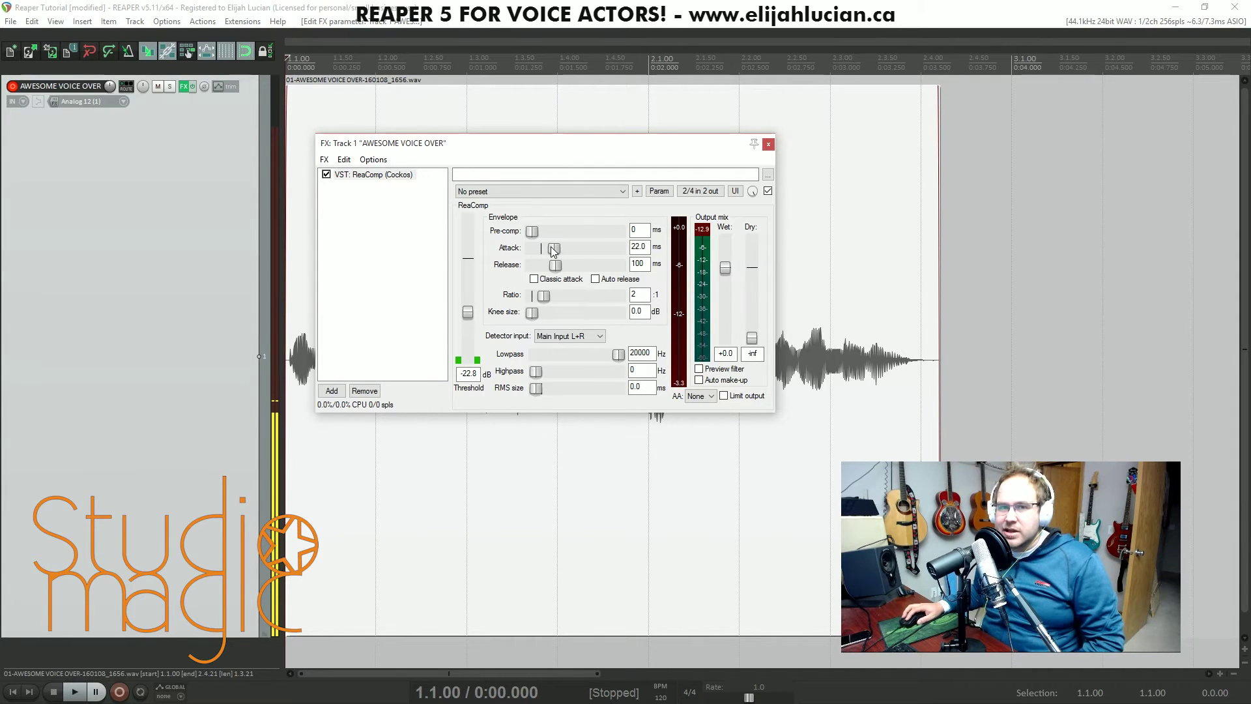
# Audition the clip with the slower attack, reset the gain reduction peak reading, and lower ReaComp's threshold to -31.3 dB.
pyautogui.moveTo(561, 147); pyautogui.dragTo(980, 130)
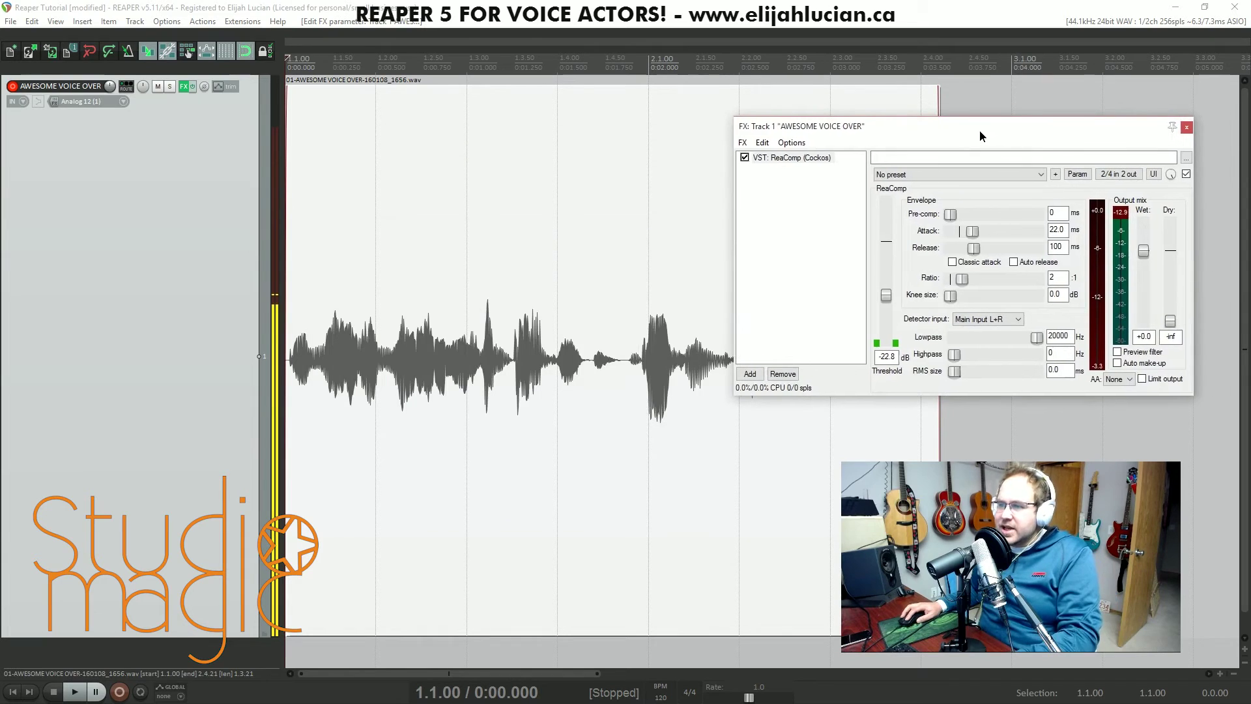
pyautogui.press('space')
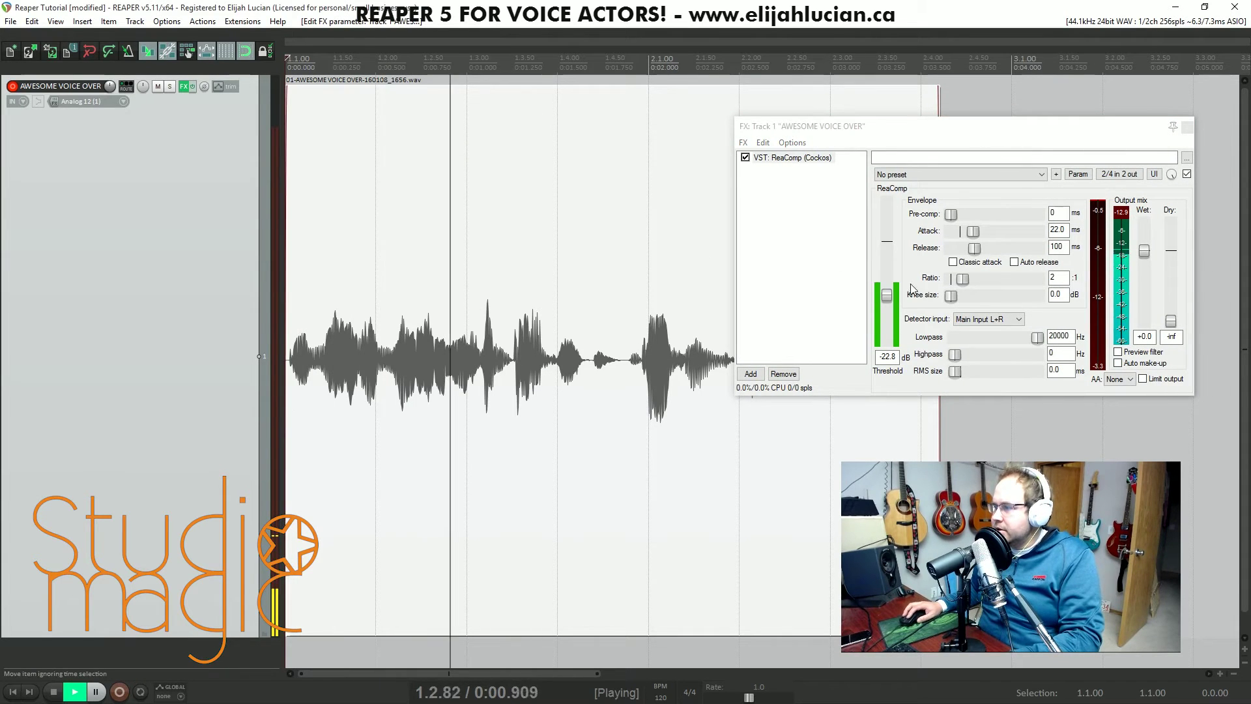
pyautogui.press('space')
pyautogui.click(1104, 355)
pyautogui.press('space')
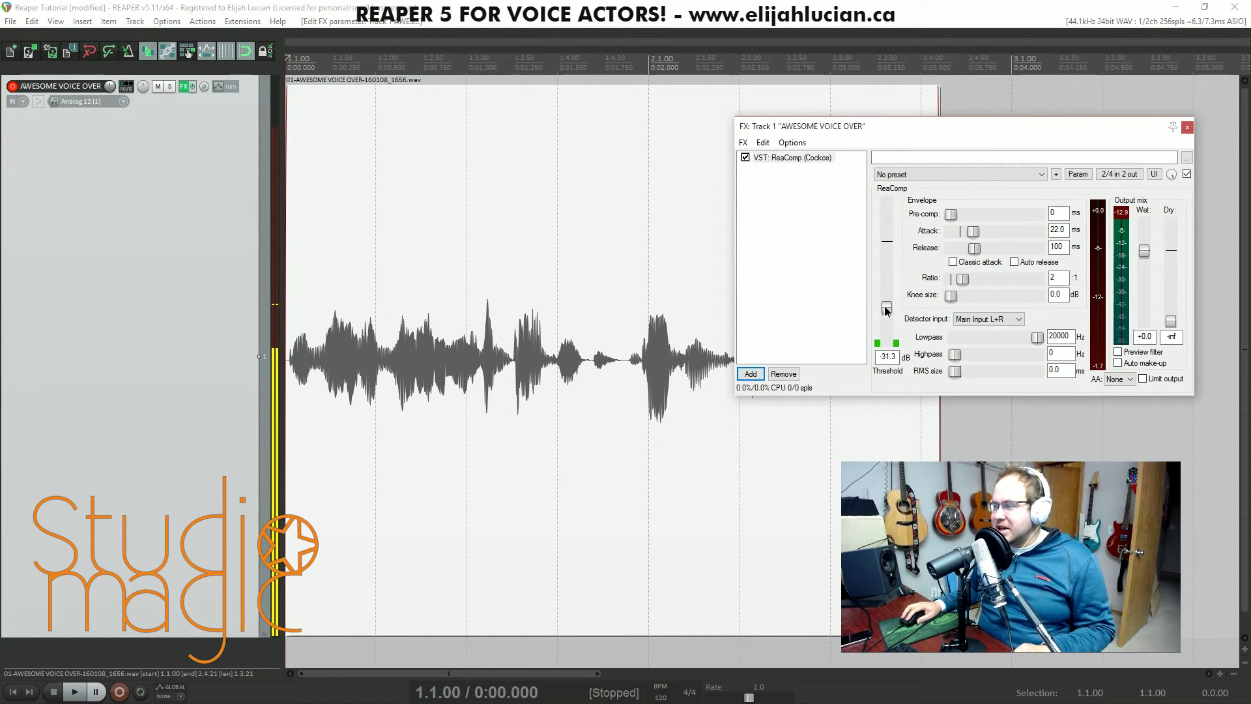
pyautogui.press('space')
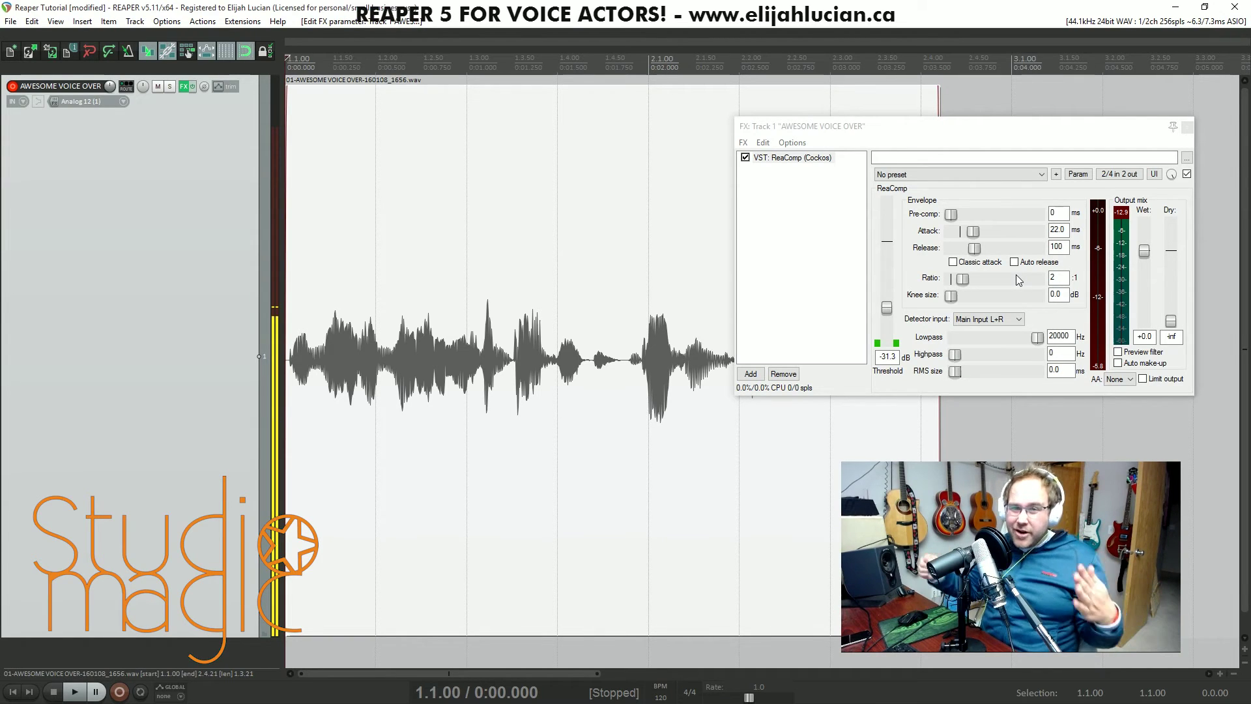
# Set ReaComp's ratio to 4:1 and play the clip to hear the stronger compression.
pyautogui.click(964, 280)
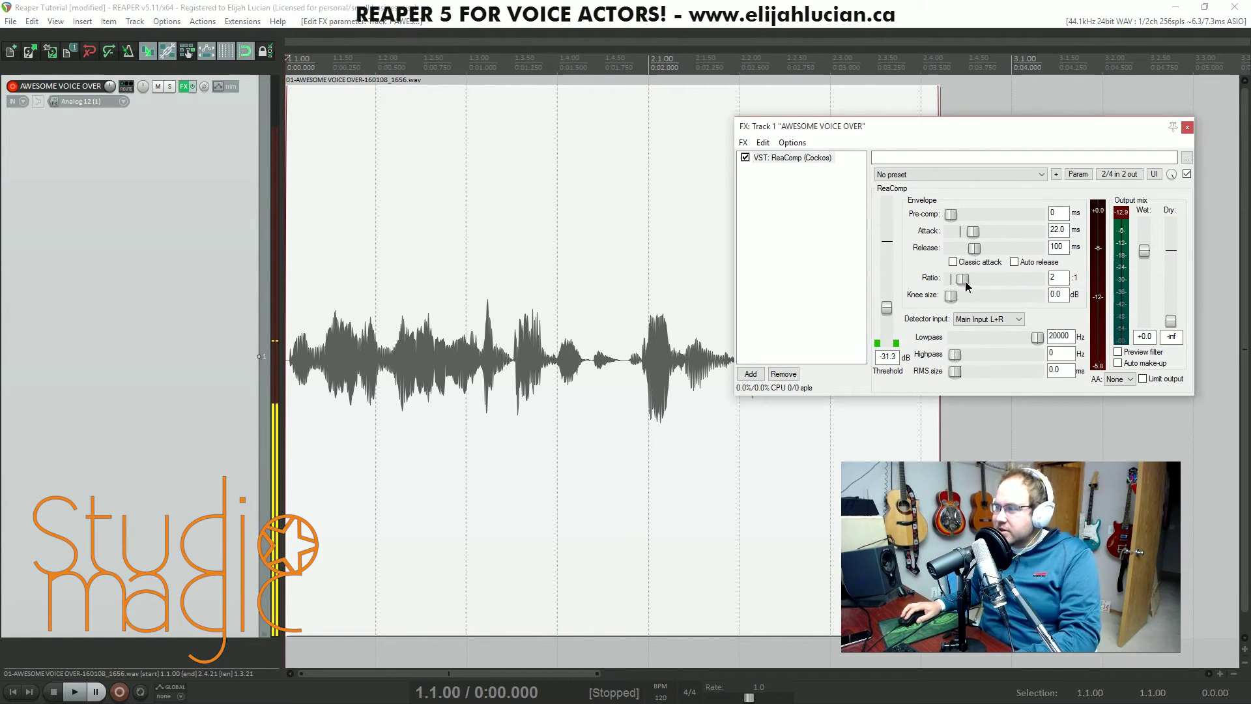
pyautogui.scroll(1, 966, 280)
pyautogui.write('4')
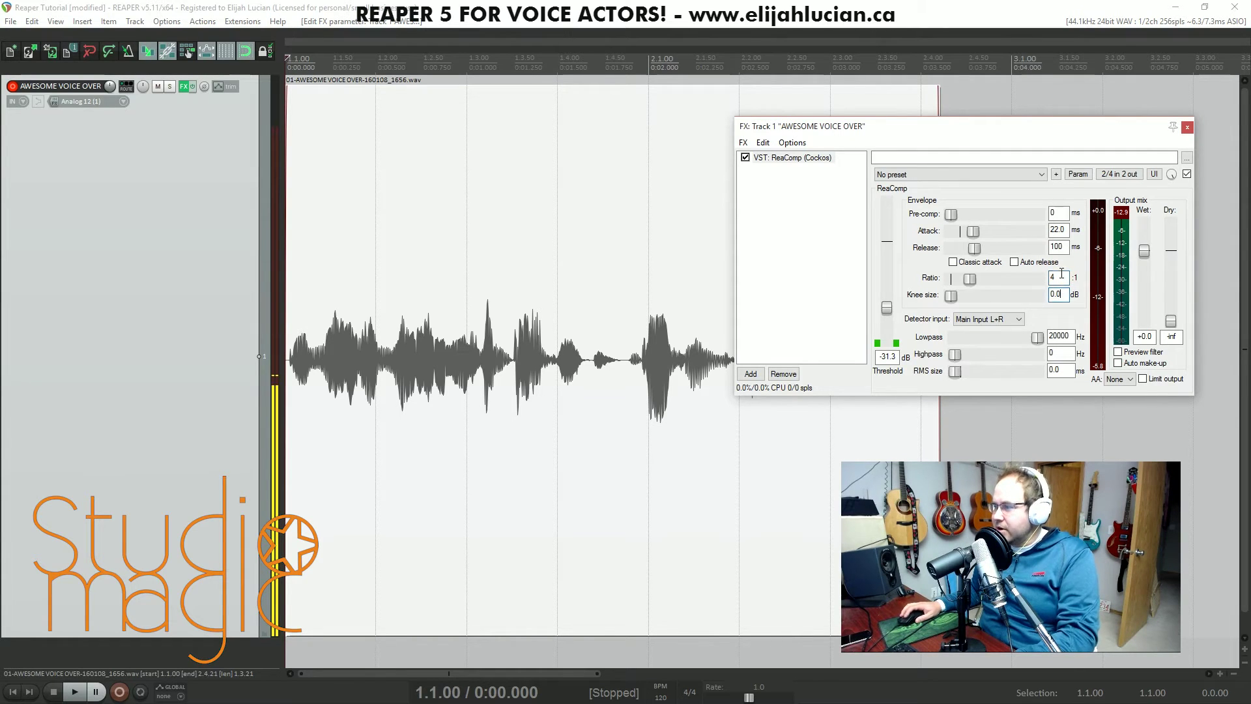
pyautogui.press('space')
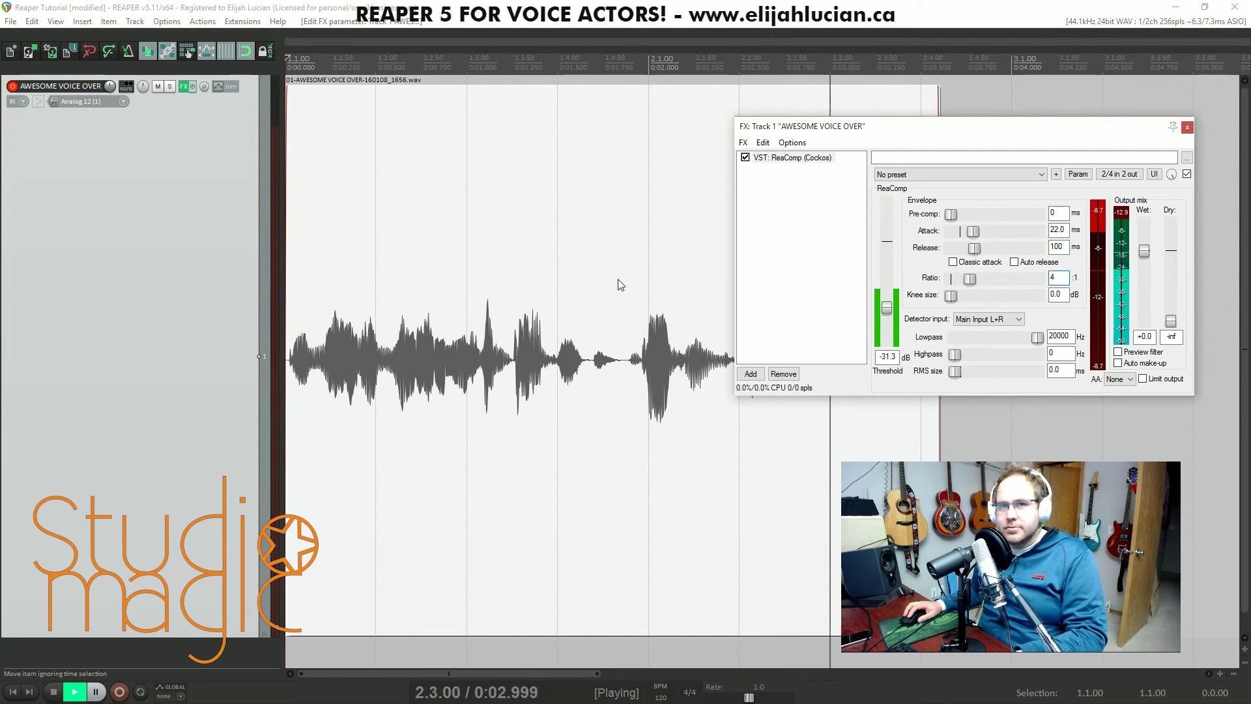
pyautogui.press('space')
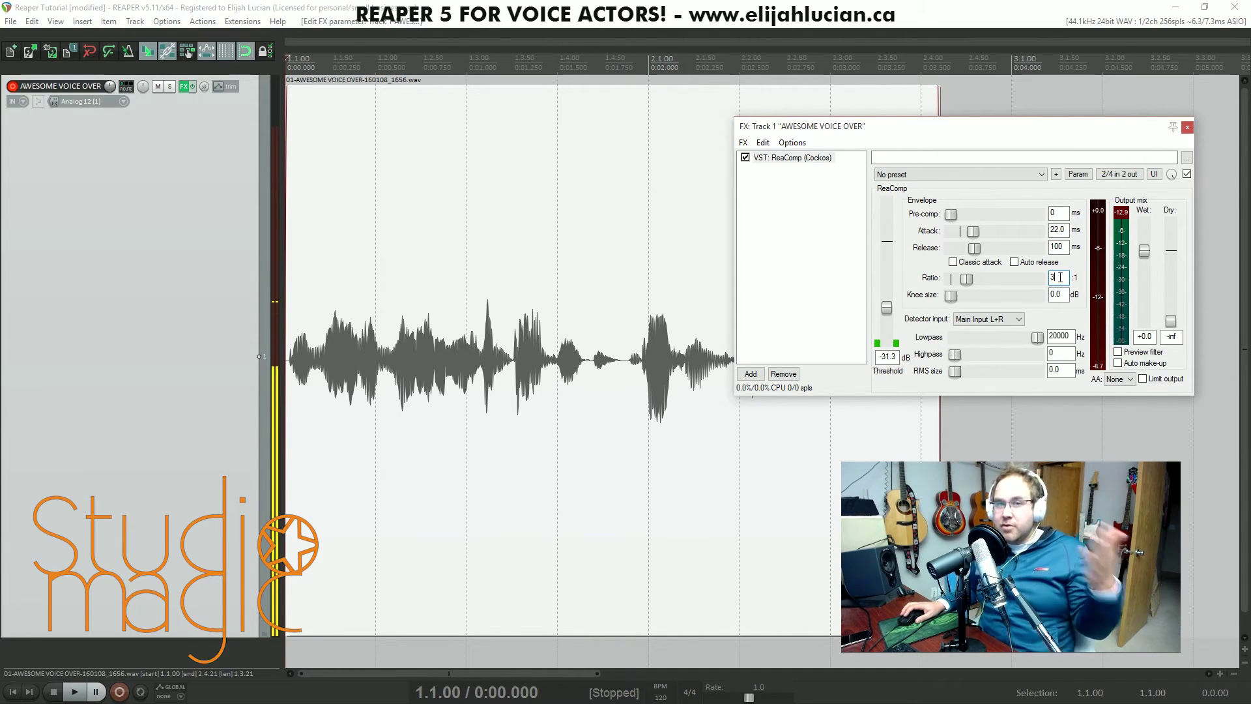
# Set ReaComp's ratio to 3:1 and reposition the effect window.
pyautogui.doubleClick(1060, 277)
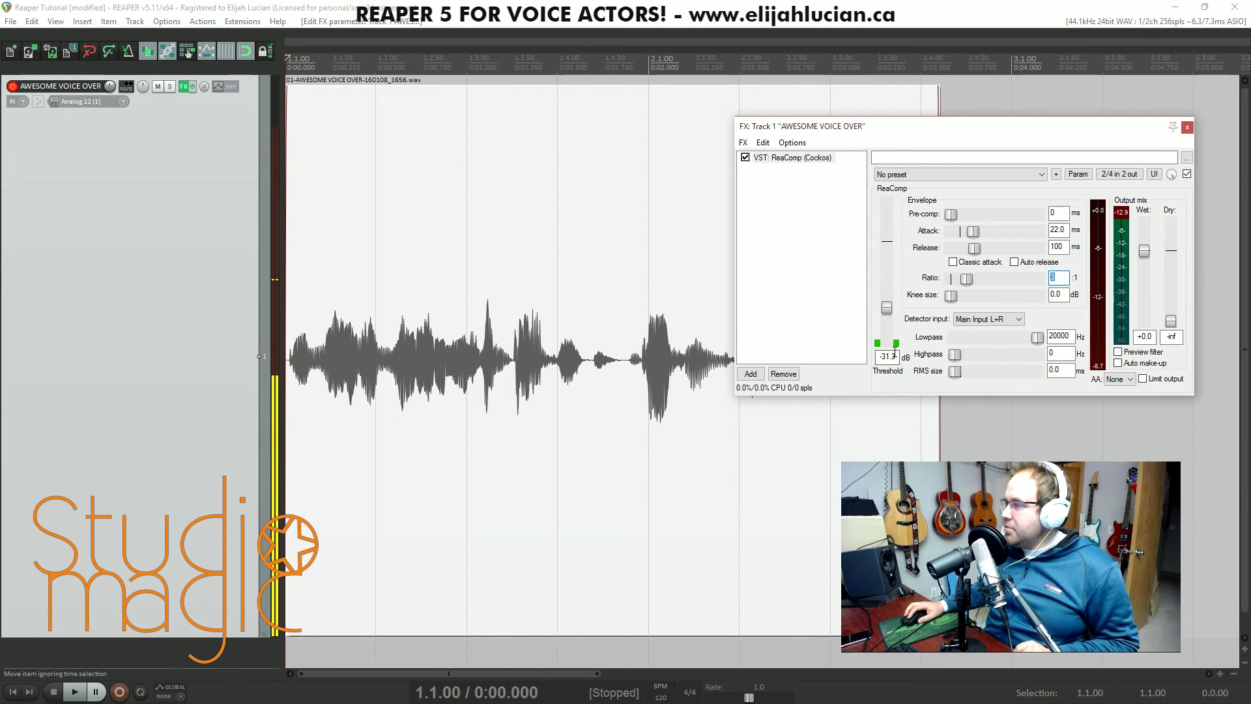
pyautogui.click(648, 6)
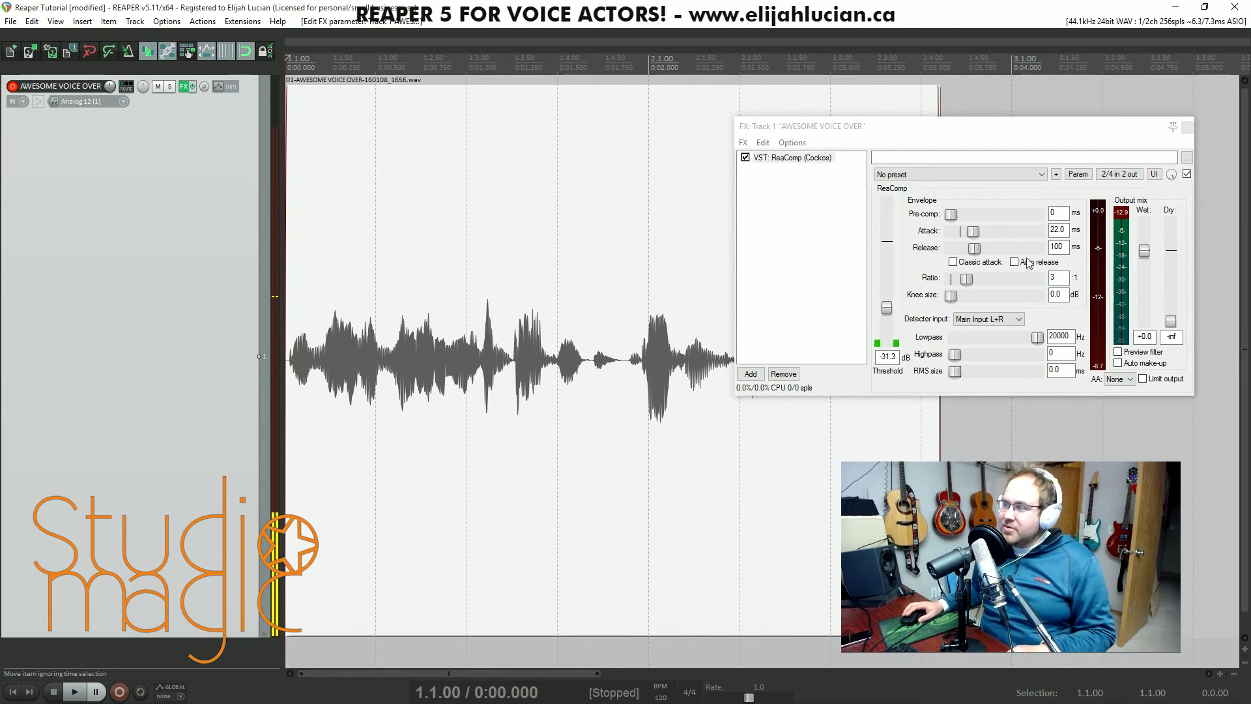
pyautogui.moveTo(1029, 132); pyautogui.dragTo(956, 220)
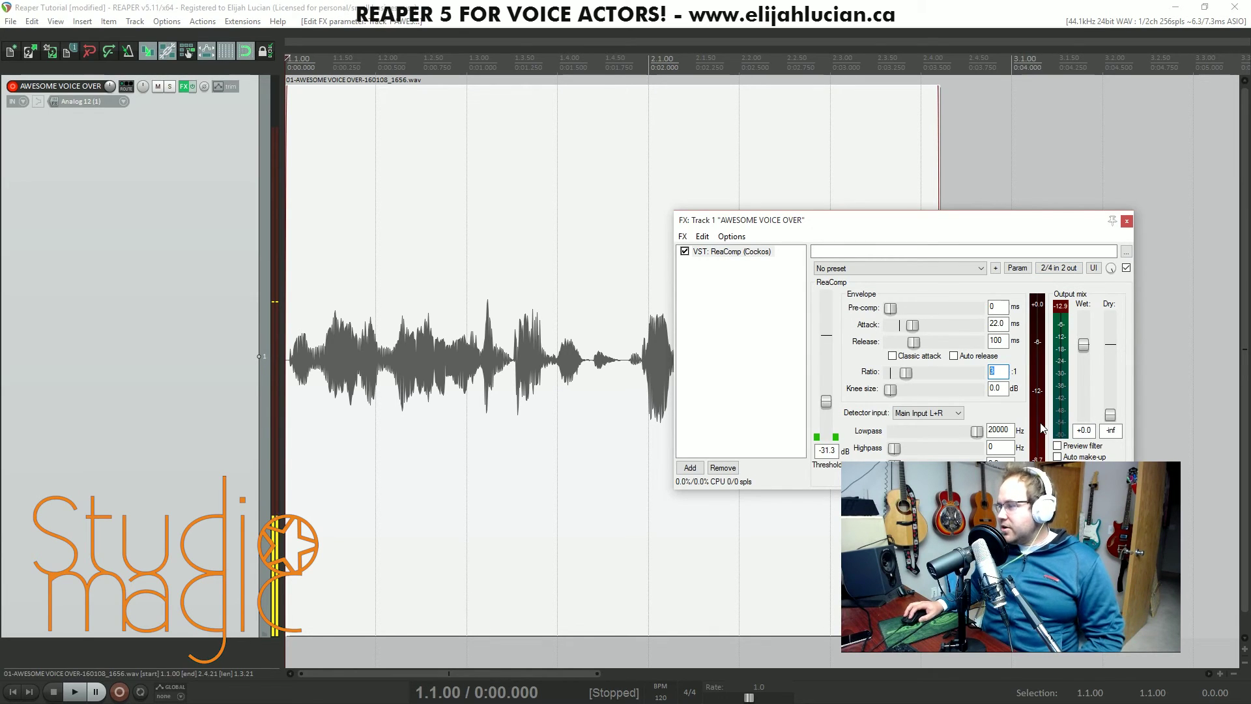
# Raise ReaComp's wet output to 8.7 dB as make-up gain and play the clip with the effect window off the waveform.
pyautogui.click(526, 5)
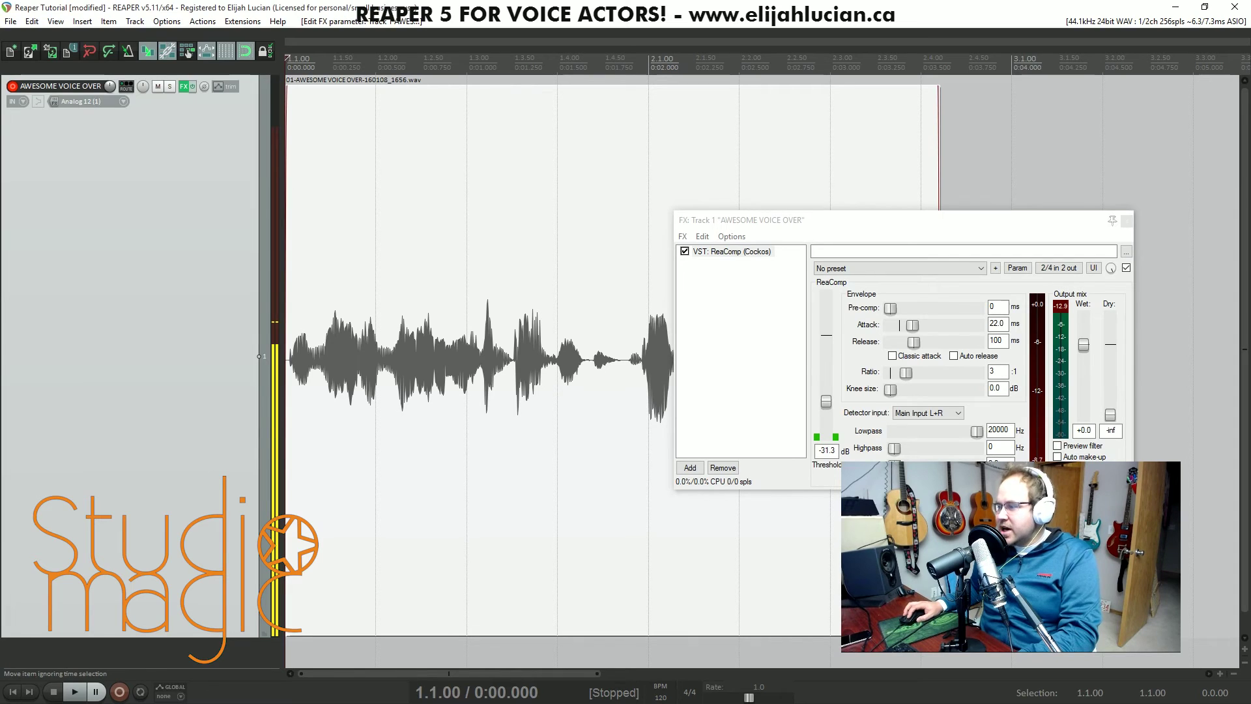
pyautogui.moveTo(742, 220); pyautogui.dragTo(695, 139)
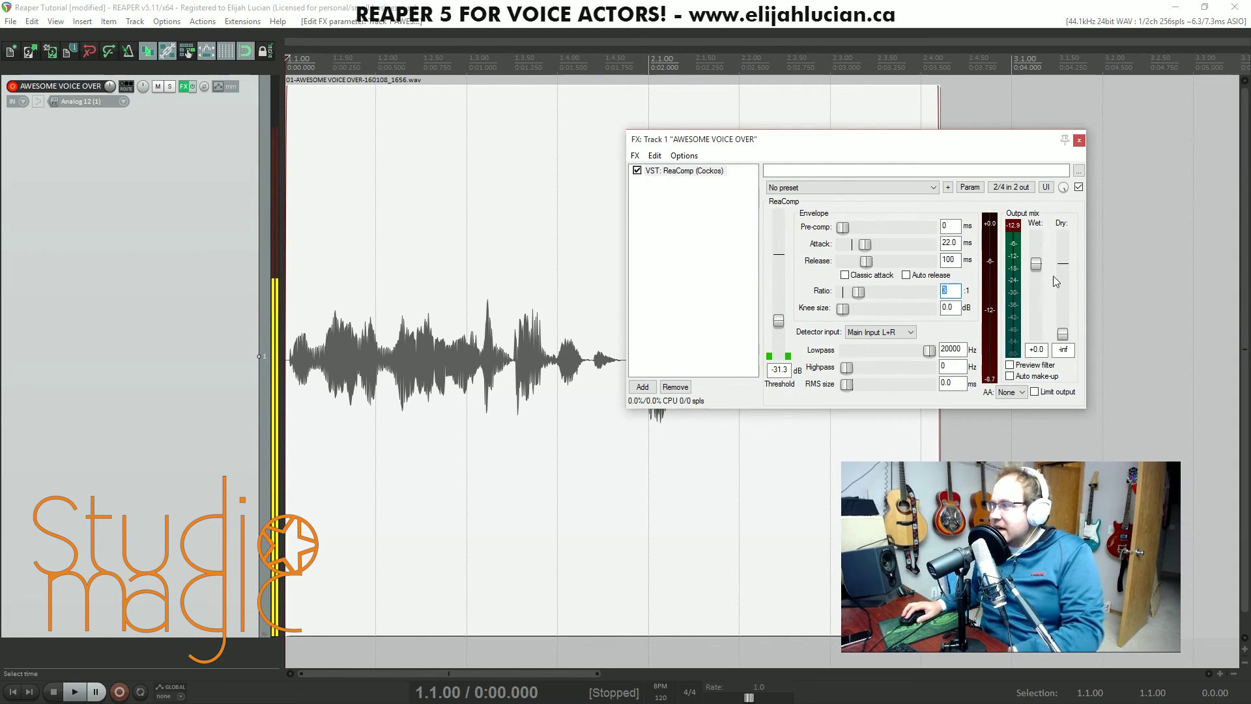
pyautogui.moveTo(1035, 264); pyautogui.dragTo(1036, 247)
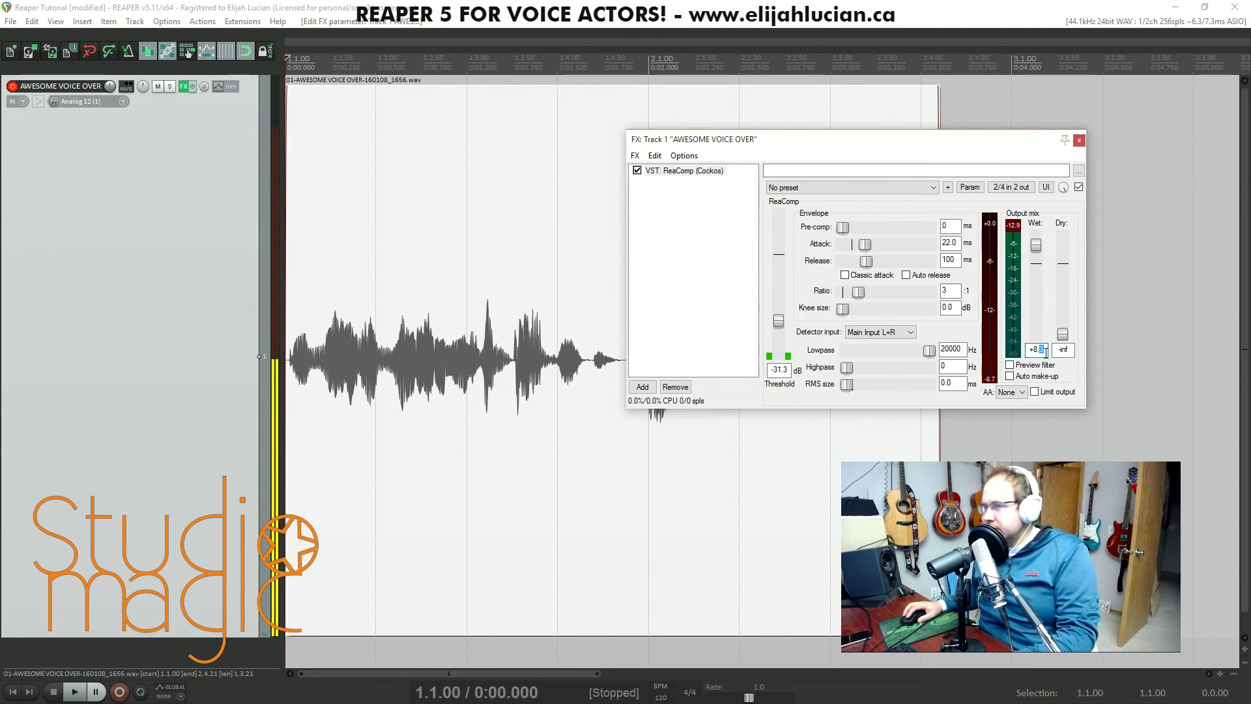
pyautogui.moveTo(695, 138); pyautogui.dragTo(799, 232)
pyautogui.press('space')
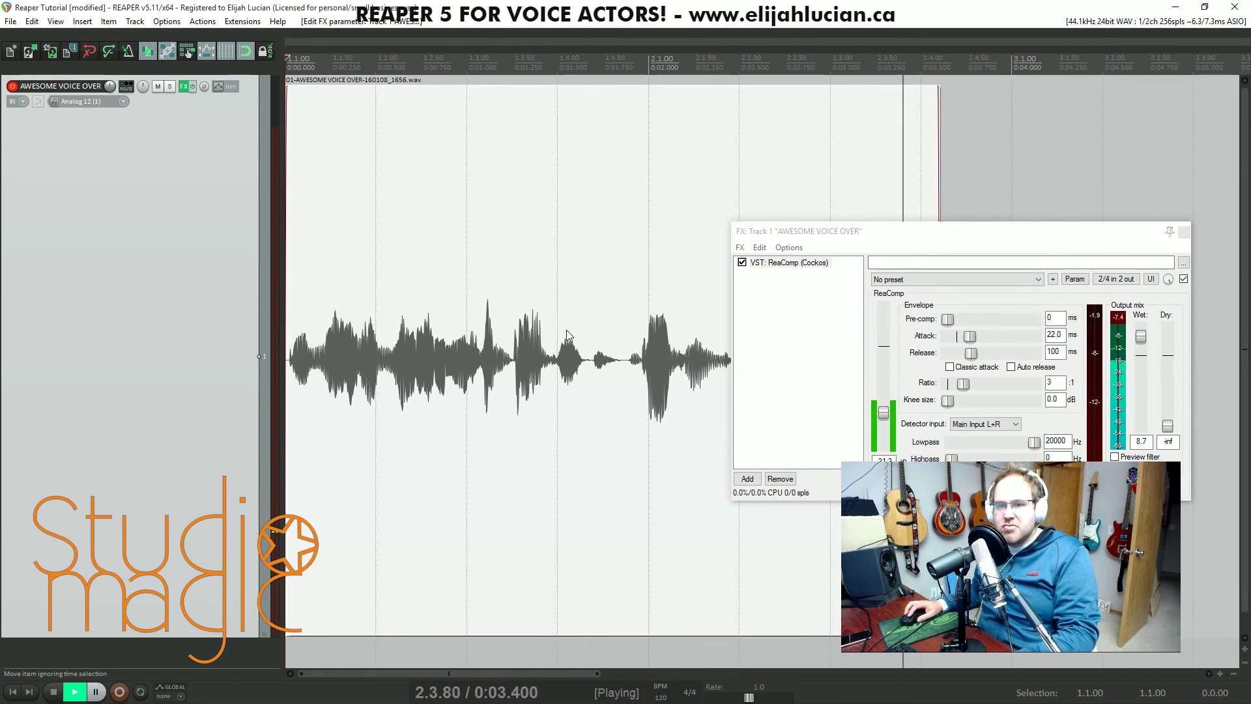
pyautogui.press('space')
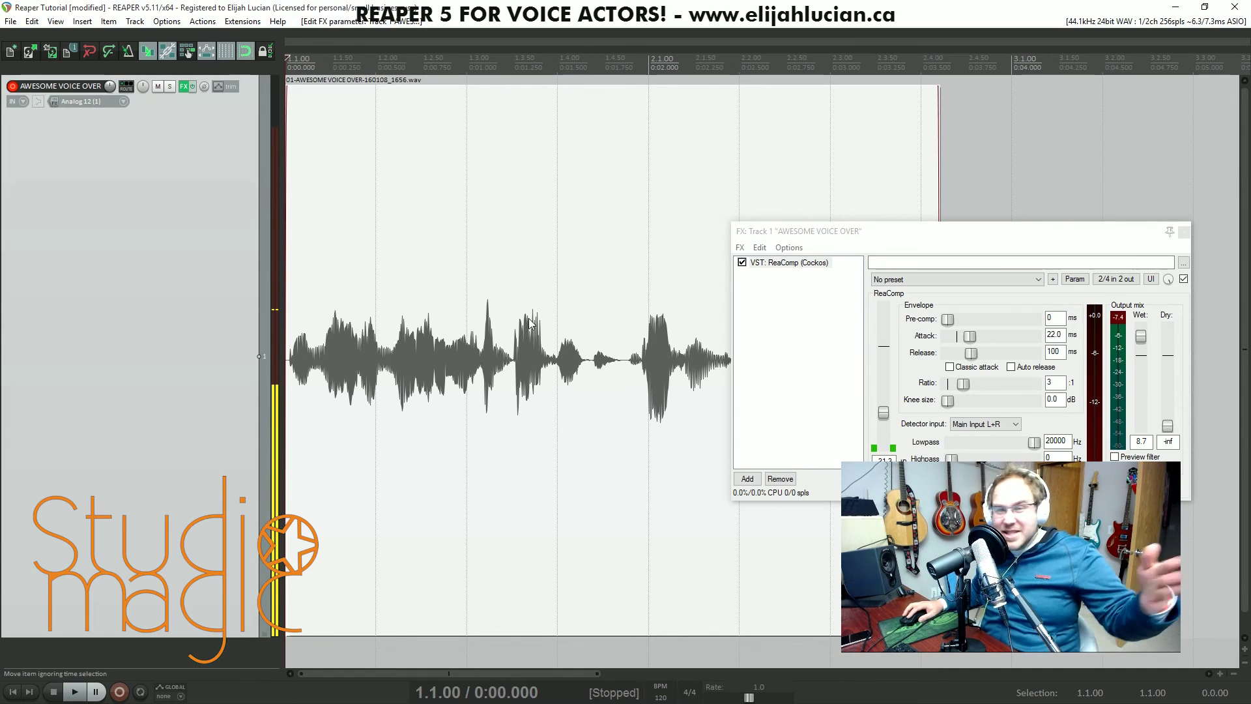
# Play the clip with the track's effects bypassed and re-enable them during playback to compare the dry and compressed sound.
pyautogui.moveTo(912, 234); pyautogui.dragTo(847, 96)
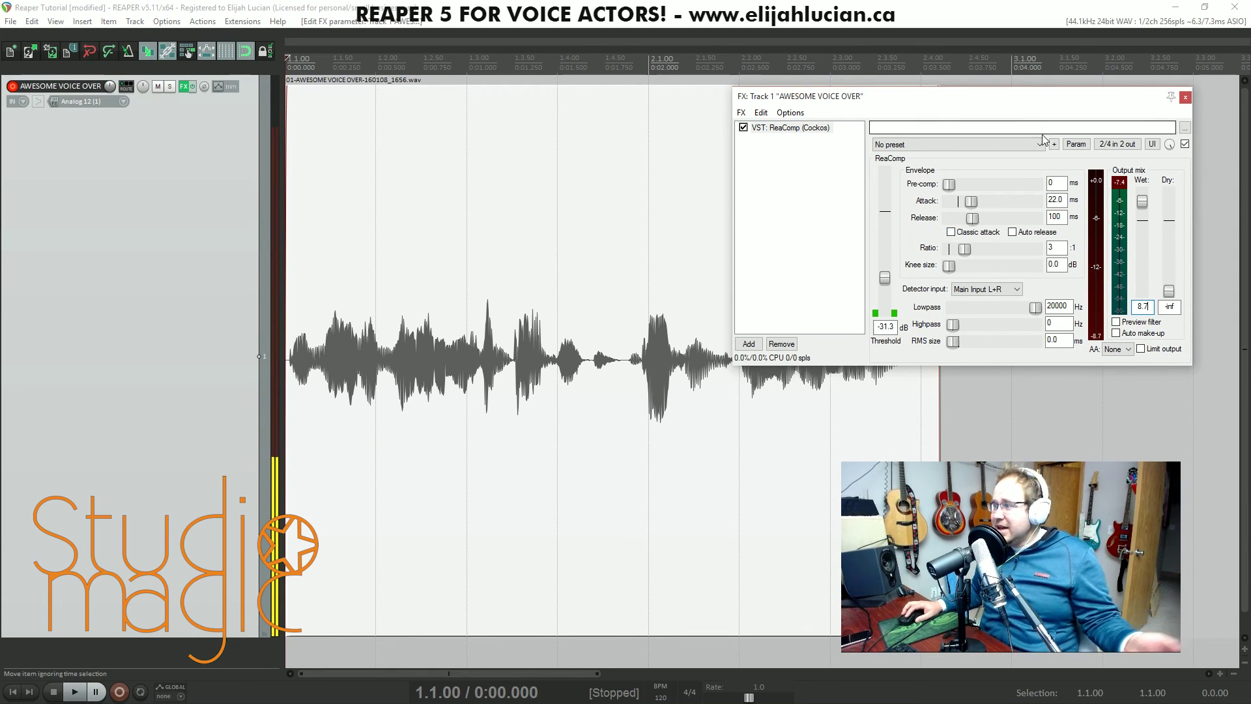
pyautogui.click(810, 193)
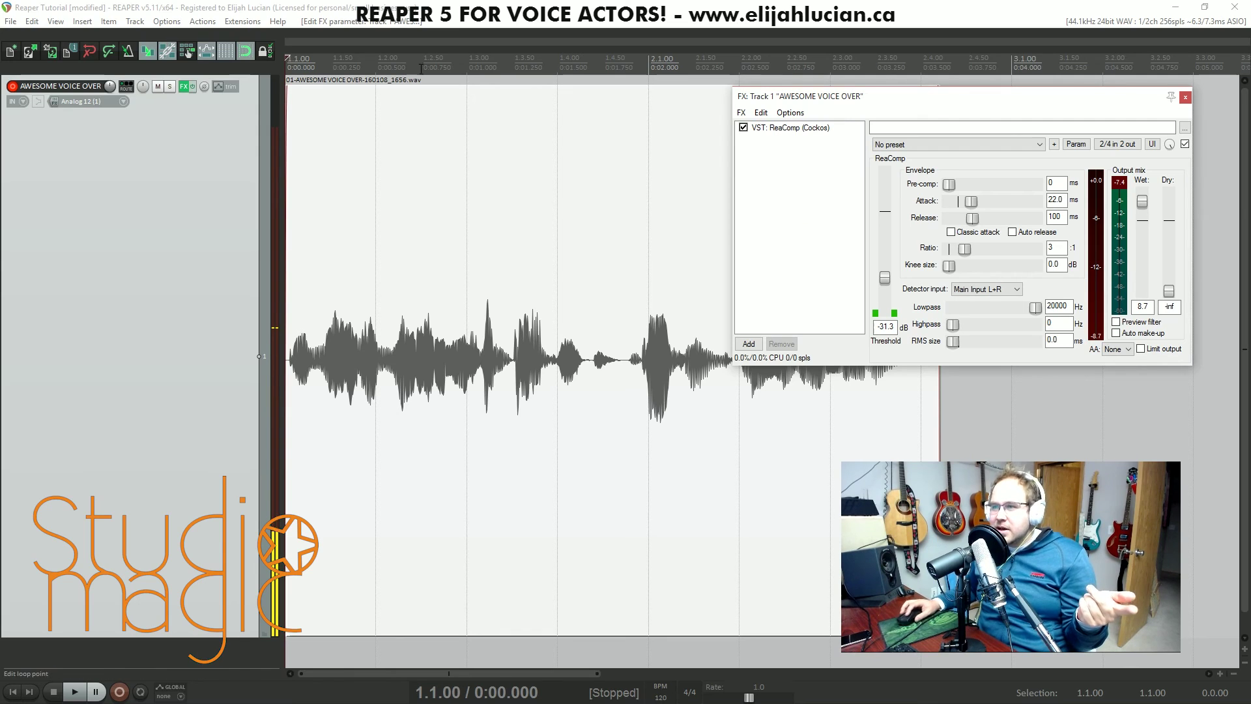
pyautogui.click(193, 89)
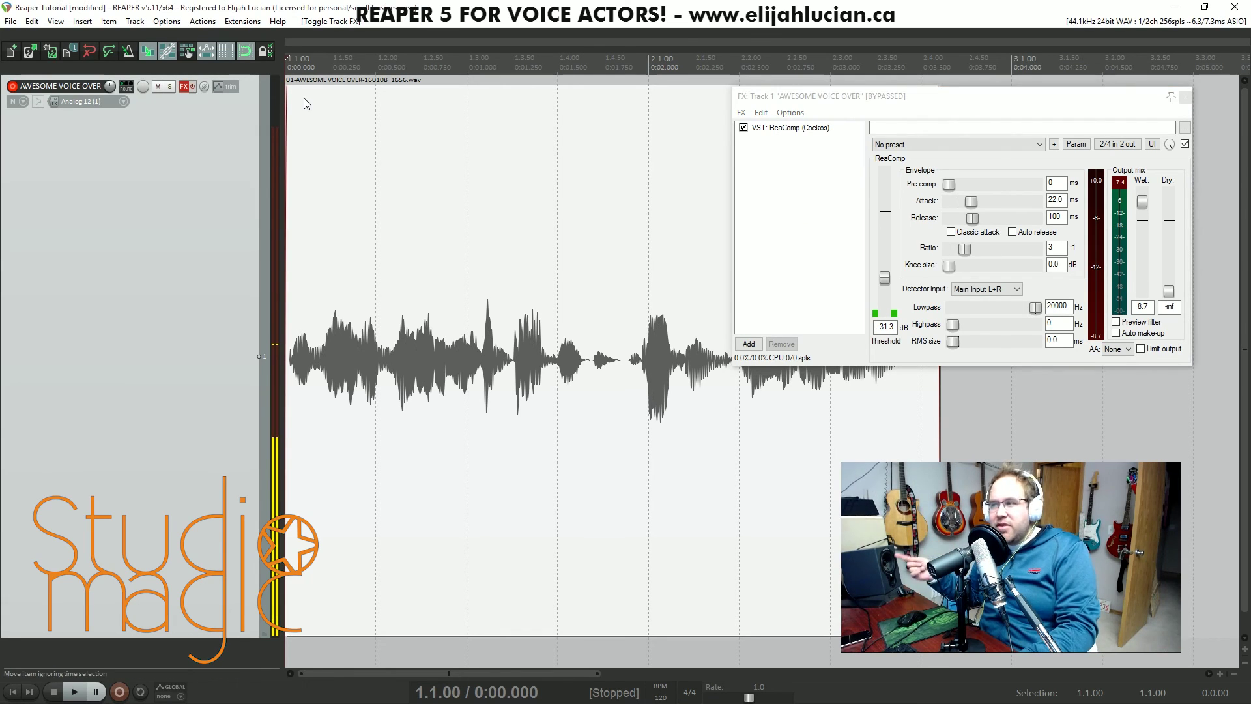
pyautogui.press('space')
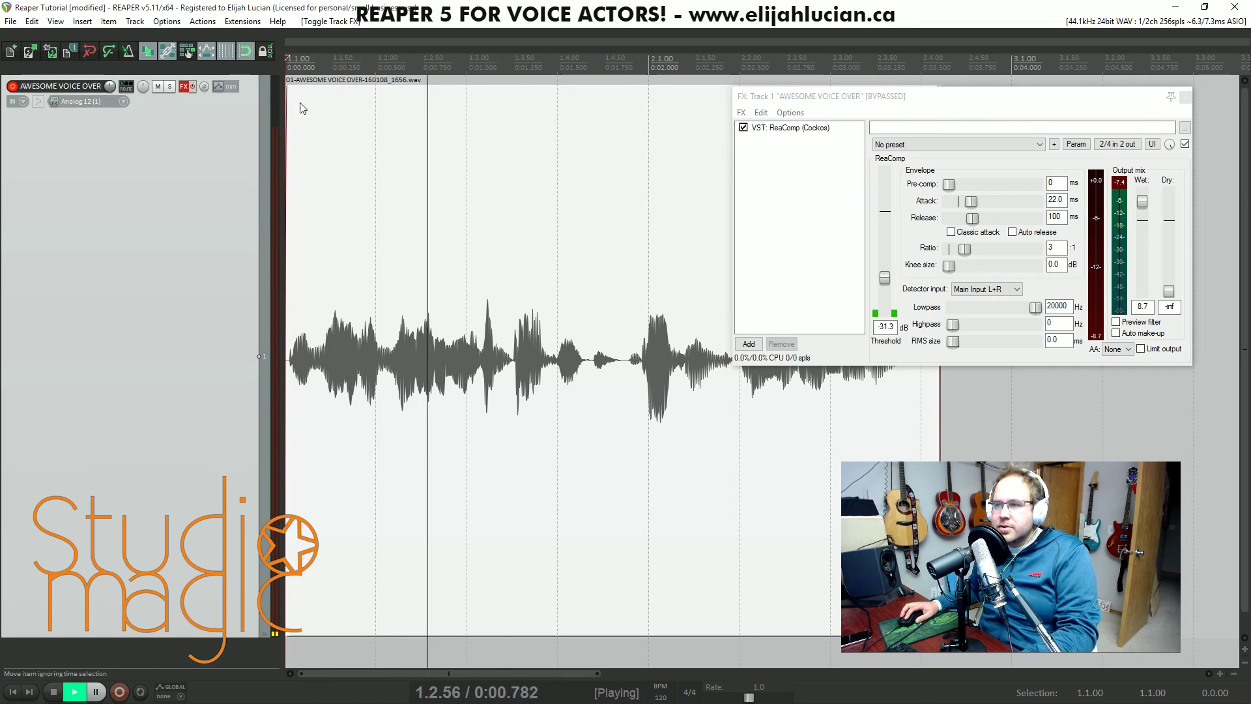
pyautogui.click(195, 92)
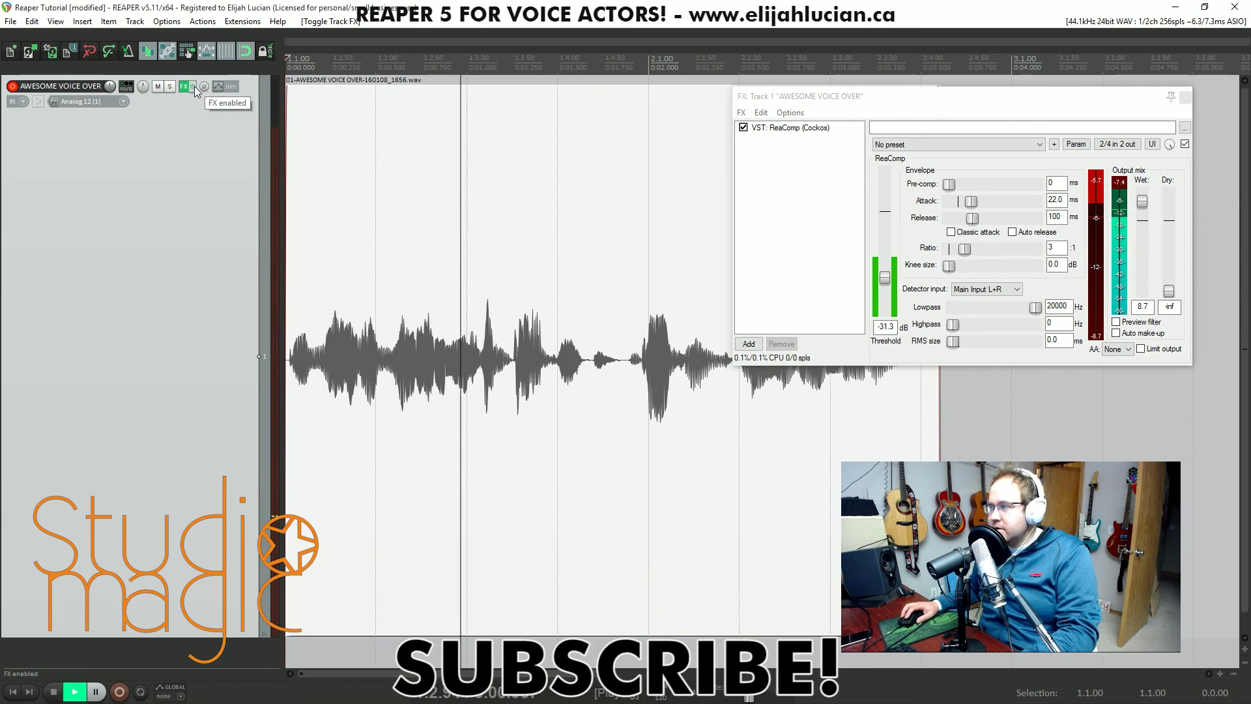